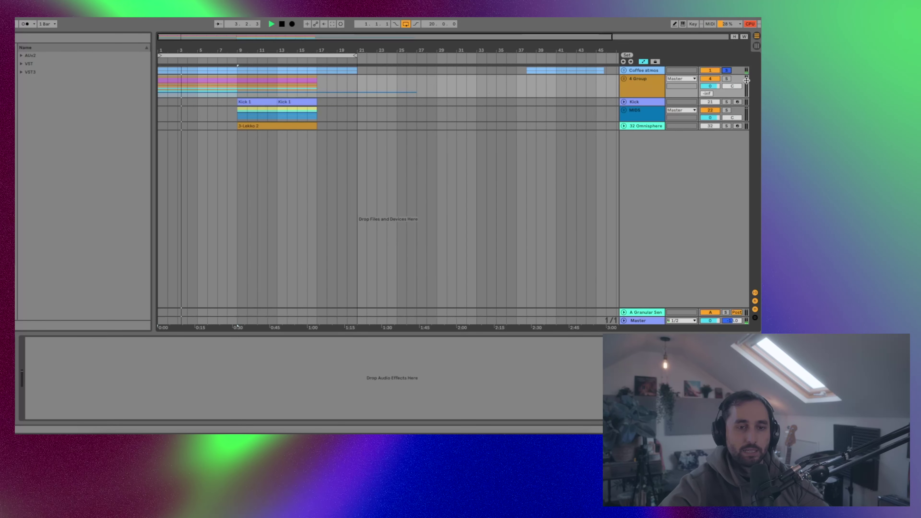
- Unsolo the Coffee atmos track and solo the 4 Group instead
{"action": "left_click", "coordinate": [727, 70]}
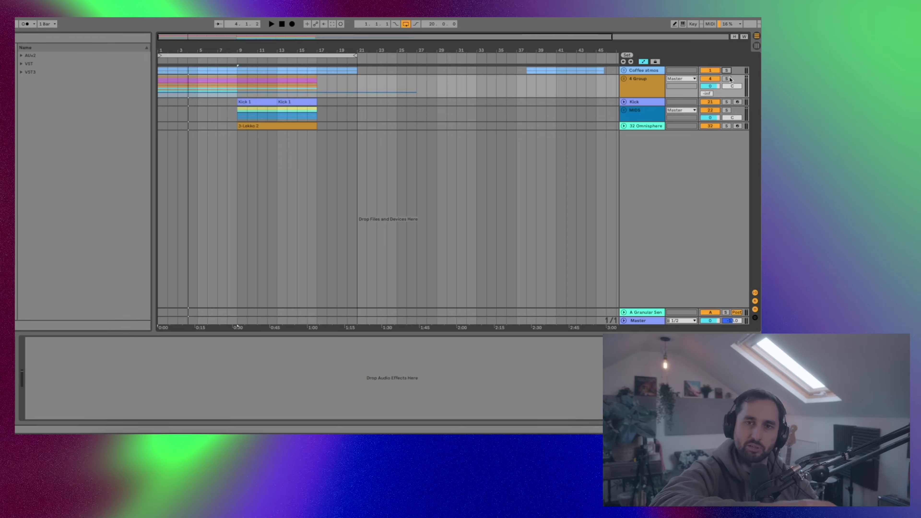
{"action": "left_click", "coordinate": [727, 79]}
- Unfold the 4 Group and PIANO BASS, start playback and check the 6 Lekko instrument
{"action": "left_click", "coordinate": [623, 79]}
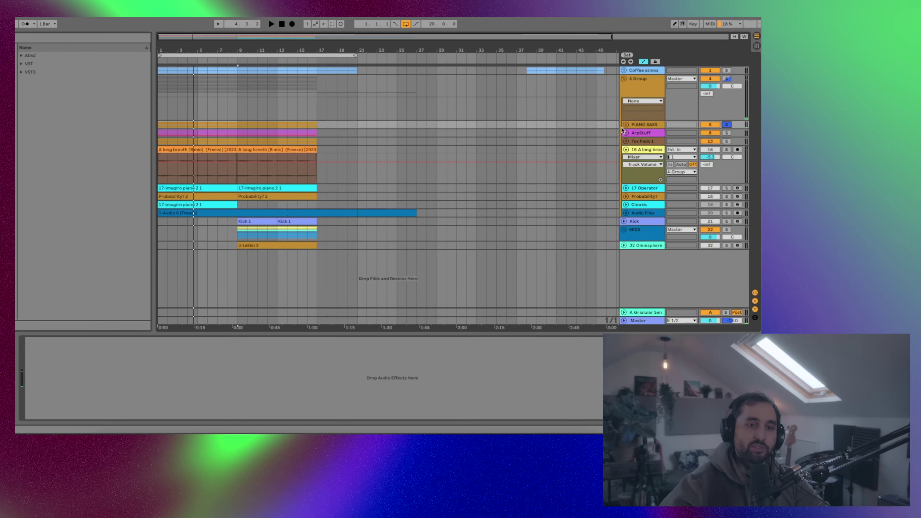
{"action": "left_click", "coordinate": [625, 125]}
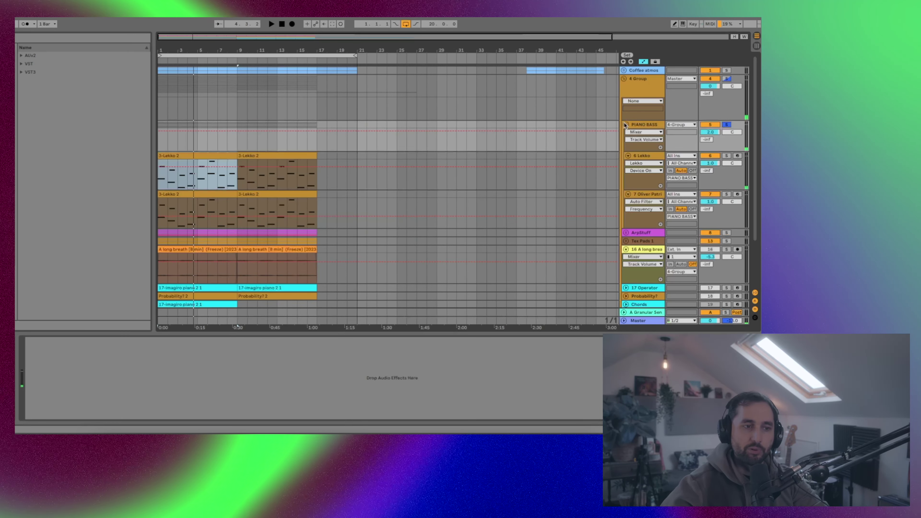
{"action": "key", "text": "space"}
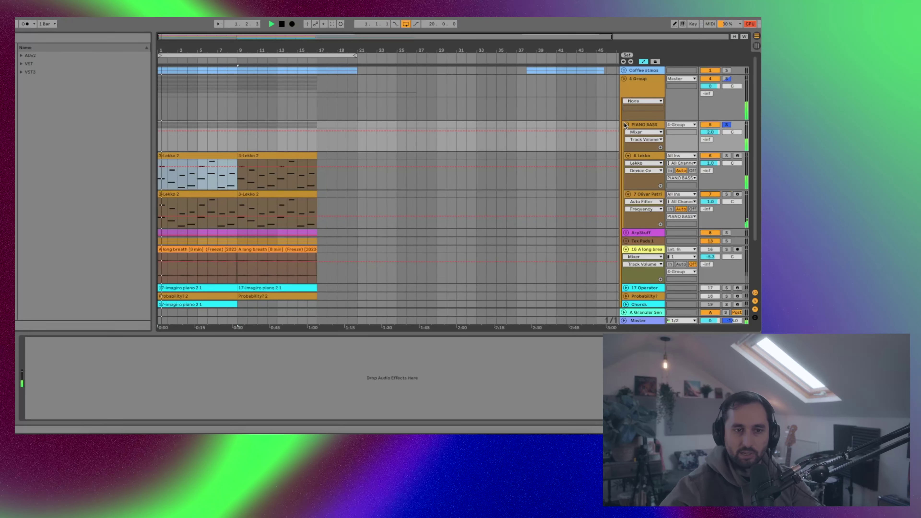
{"action": "left_click", "coordinate": [637, 158]}
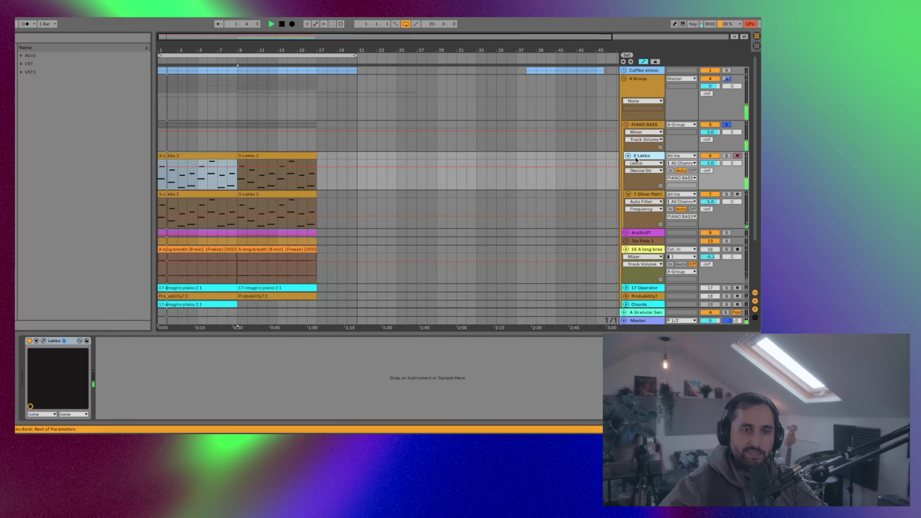
{"action": "left_click", "coordinate": [44, 342]}
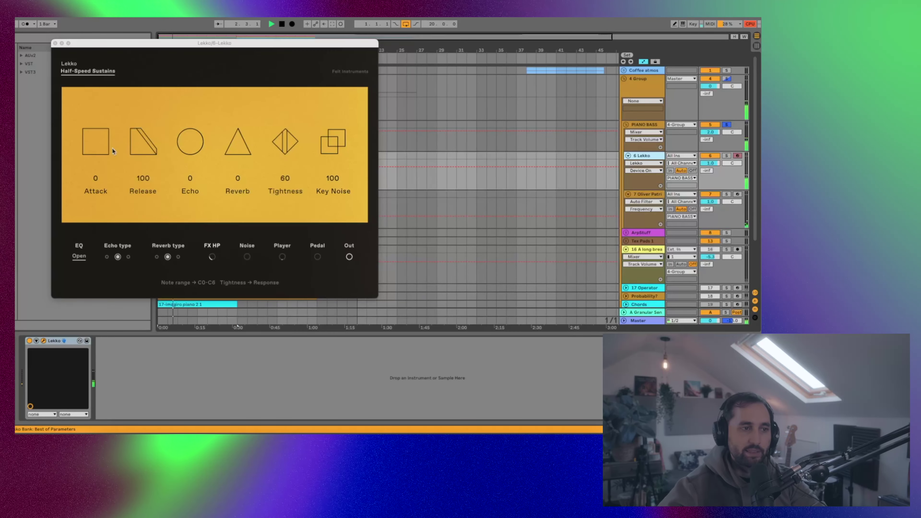
{"action": "left_click", "coordinate": [55, 43]}
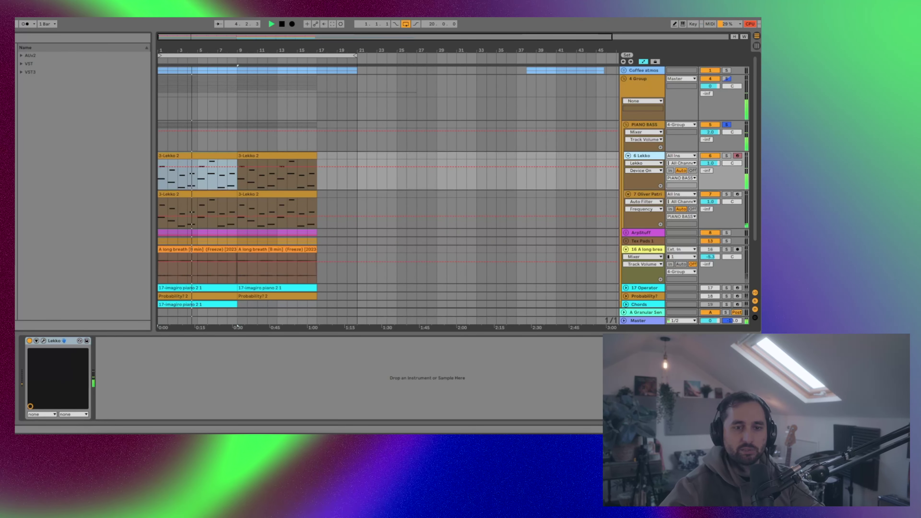
- Solo piano layer track 7, check its Spitfire piano, then fold PIANO BASS closed
{"action": "left_click", "coordinate": [727, 194]}
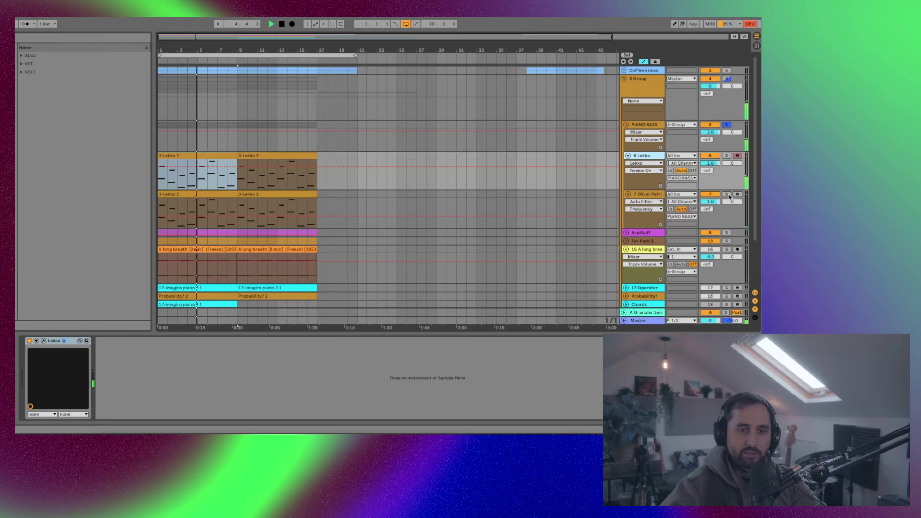
{"action": "left_click", "coordinate": [678, 223]}
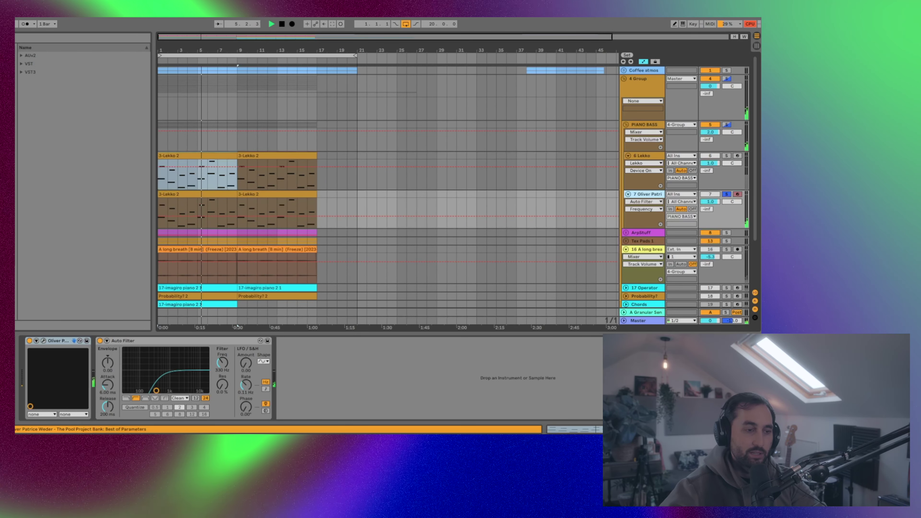
{"action": "left_click", "coordinate": [44, 342]}
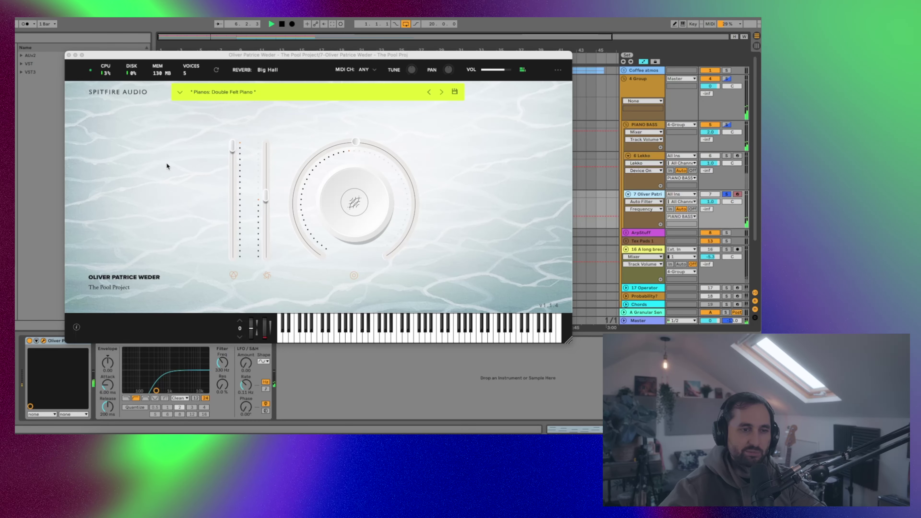
{"action": "left_click", "coordinate": [68, 54]}
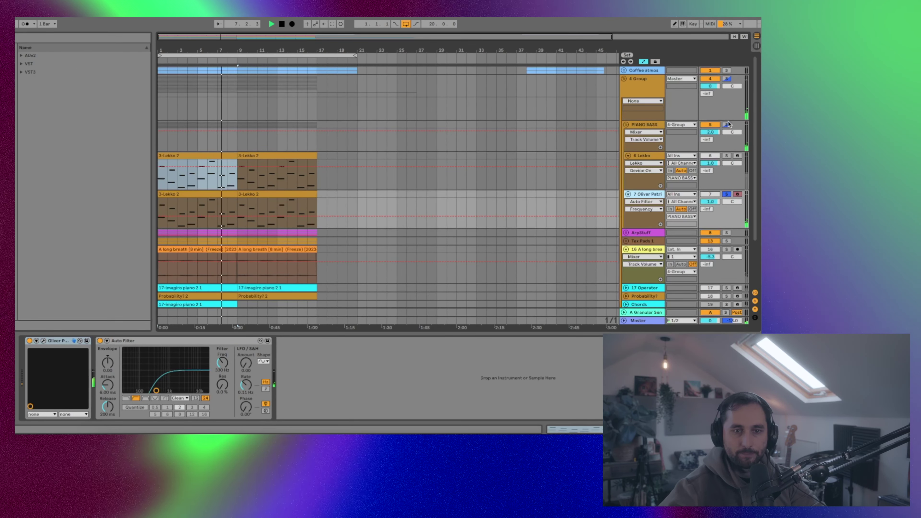
{"action": "left_click", "coordinate": [626, 125]}
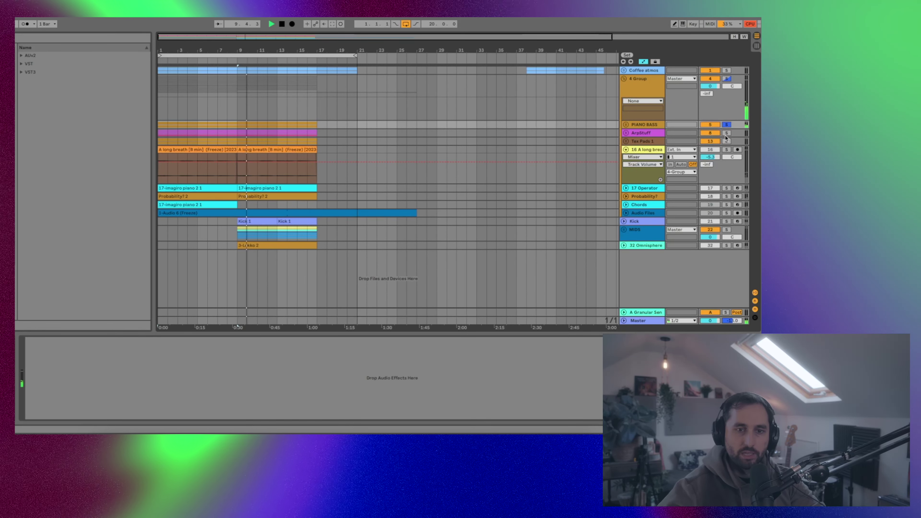
- Unfold ArpStuff, stop playback, expand the Vocals samples and insert an audio track under PIANO BASS
{"action": "left_click", "coordinate": [626, 134]}
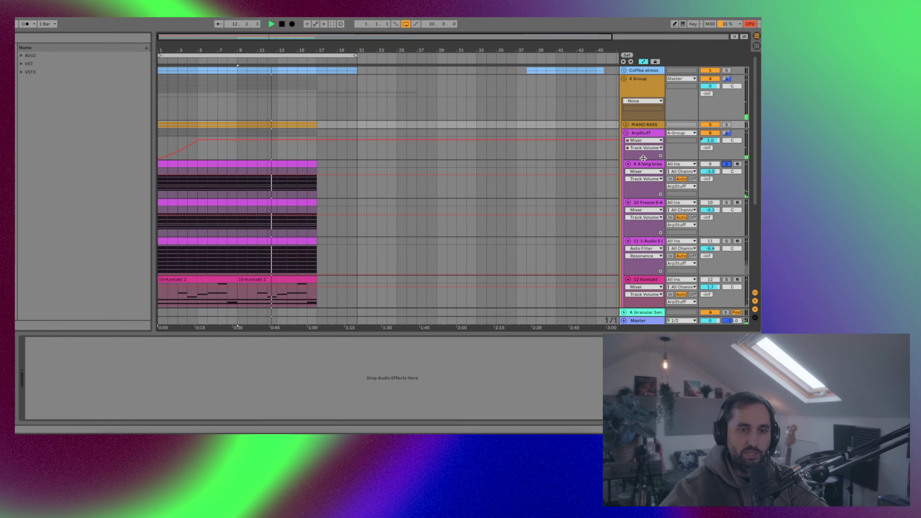
{"action": "left_click", "coordinate": [645, 165]}
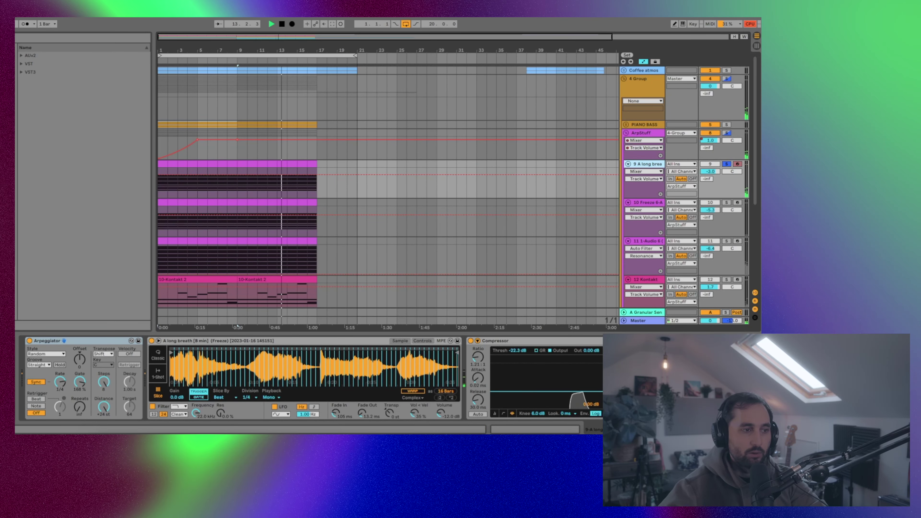
{"action": "key", "text": "space"}
{"action": "left_click", "coordinate": [40, 114]}
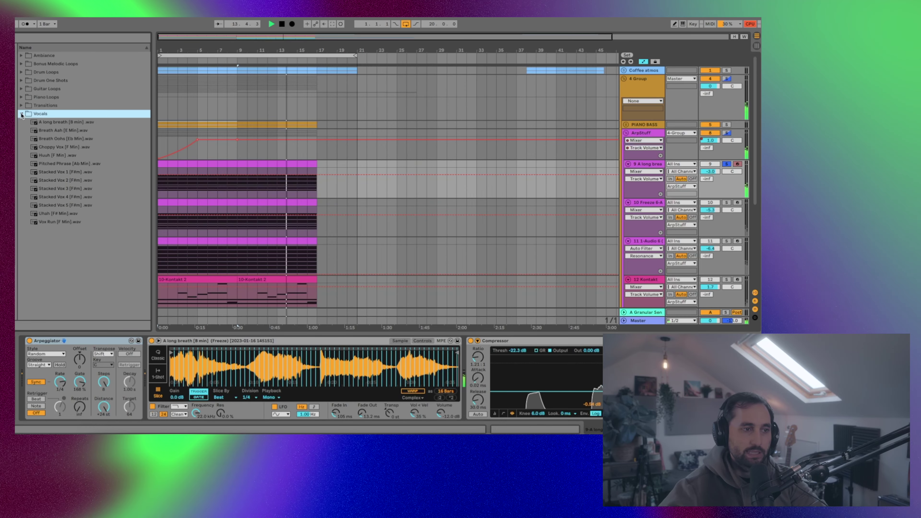
{"action": "right_click", "coordinate": [646, 124]}
{"action": "key", "text": "Return"}
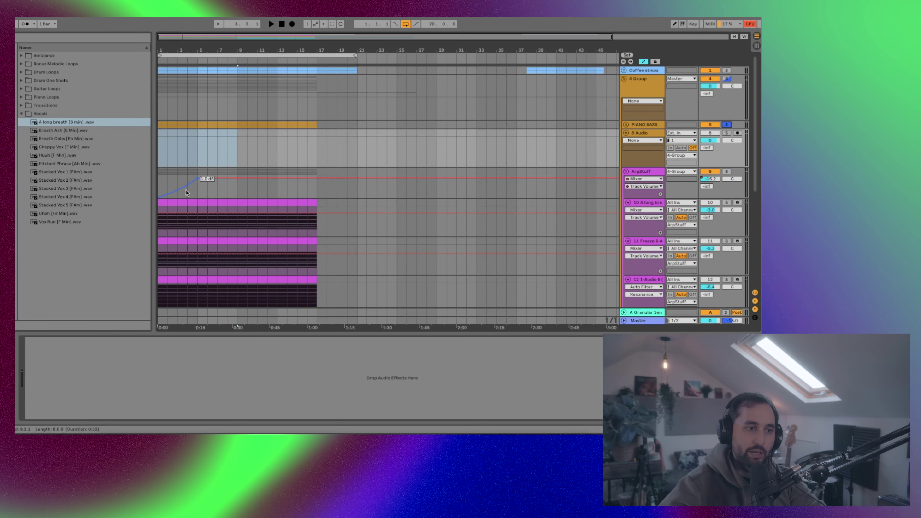
- Solo the new 8 Audio track and place the A long breath sample on it, lowered one semitone
{"action": "left_click", "coordinate": [727, 133]}
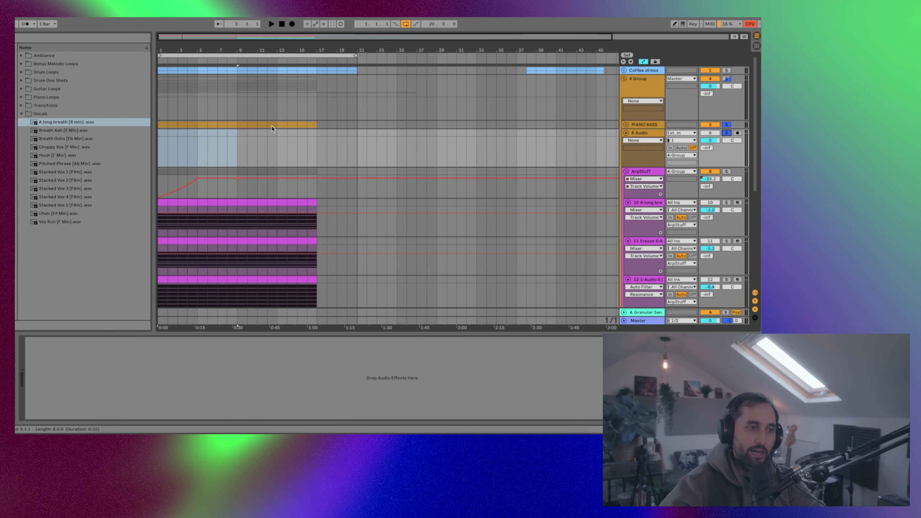
{"action": "left_click_drag", "start_coordinate": [101, 125], "coordinate": [160, 157]}
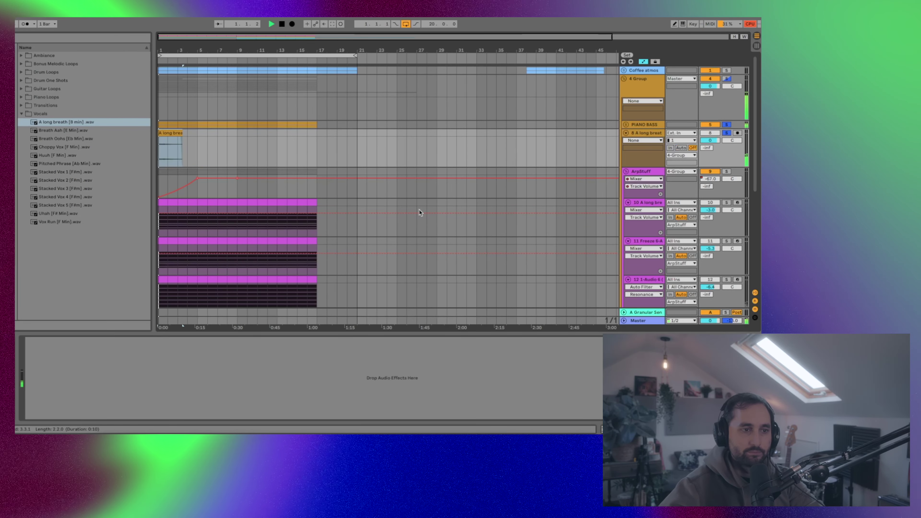
{"action": "key", "text": "space"}
{"action": "double_click", "coordinate": [173, 133]}
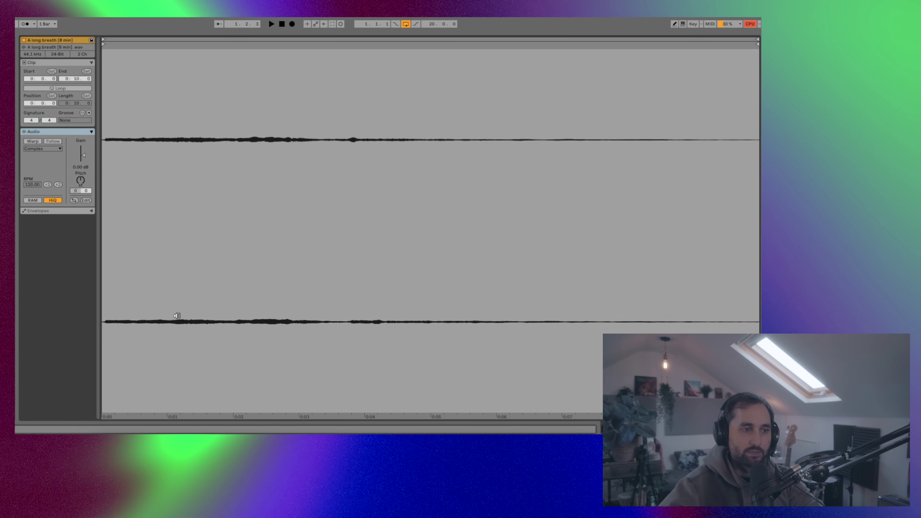
{"action": "key", "text": "Down"}
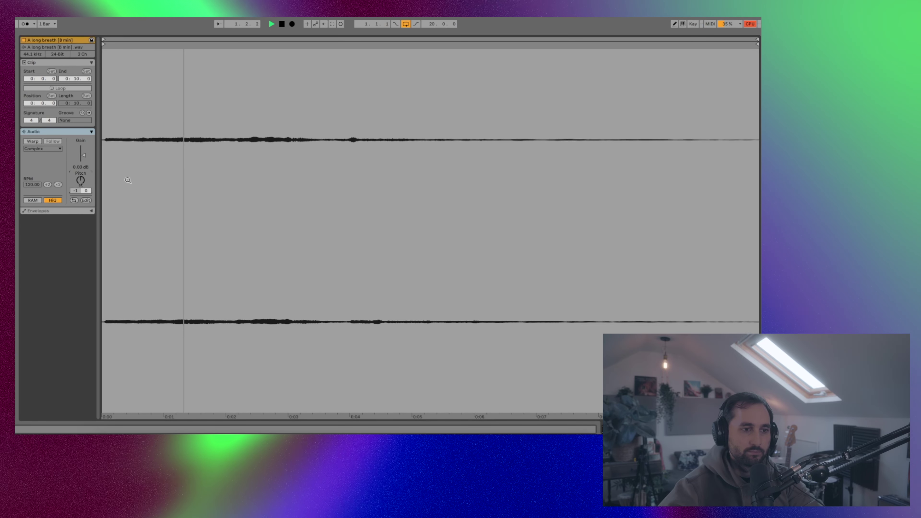
{"action": "key", "text": "shift+Tab"}
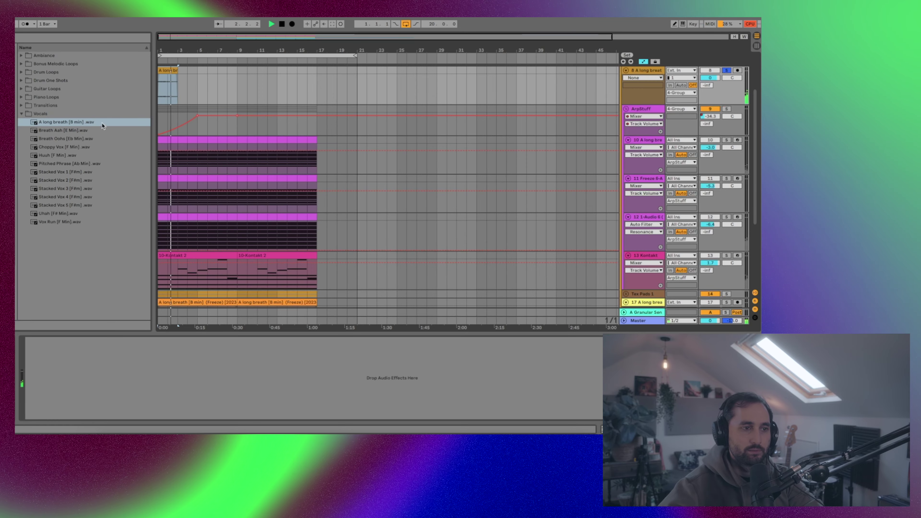
- Add the Breath Aah [E Min] clip after it and transpose it up to +2 st
{"action": "left_click_drag", "start_coordinate": [76, 131], "coordinate": [196, 73]}
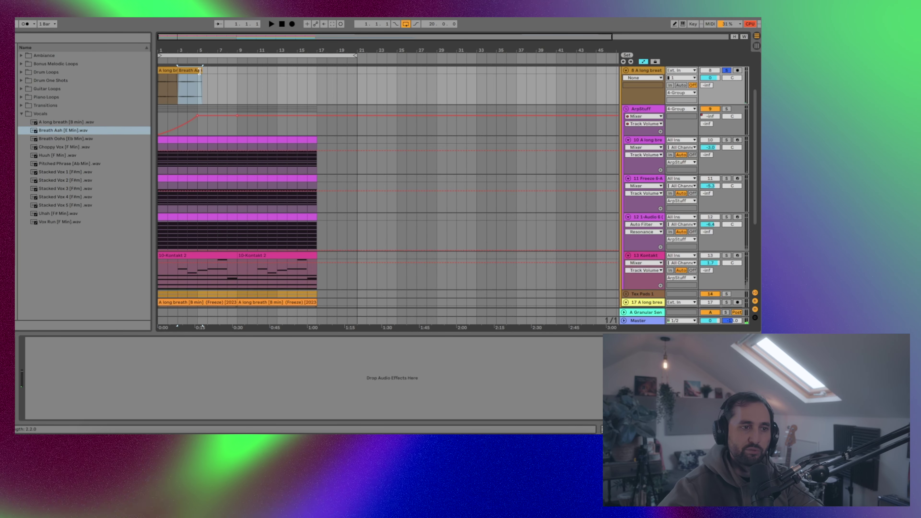
{"action": "double_click", "coordinate": [187, 69]}
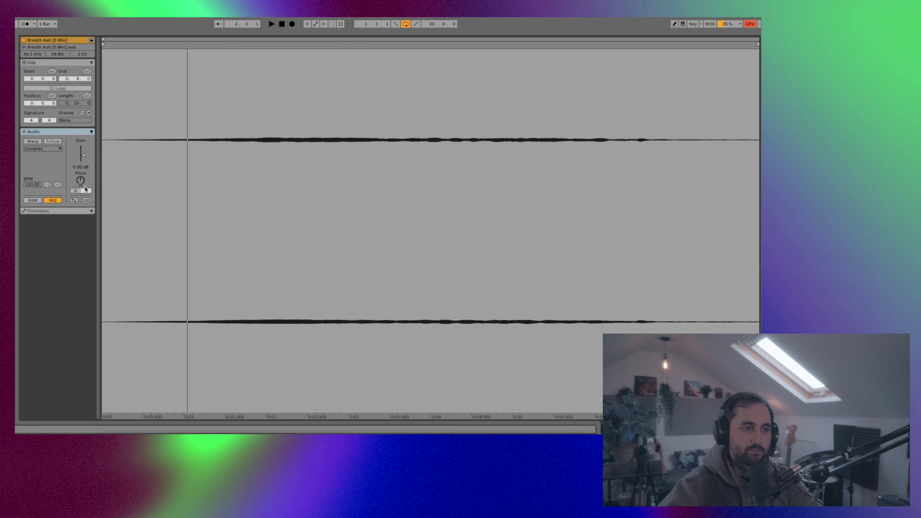
{"action": "left_click_drag", "start_coordinate": [85, 189], "coordinate": [85, 183]}
{"action": "key", "text": "space"}
{"action": "key", "text": "Up"}
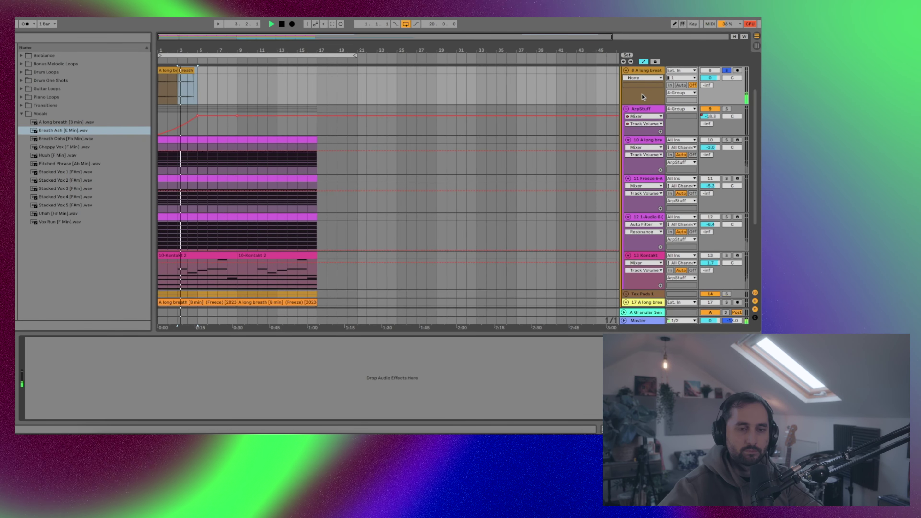
- Stop playback, then freeze, flatten and consolidate the A long breath track's audio
{"action": "key", "text": "space"}
{"action": "right_click", "coordinate": [645, 75]}
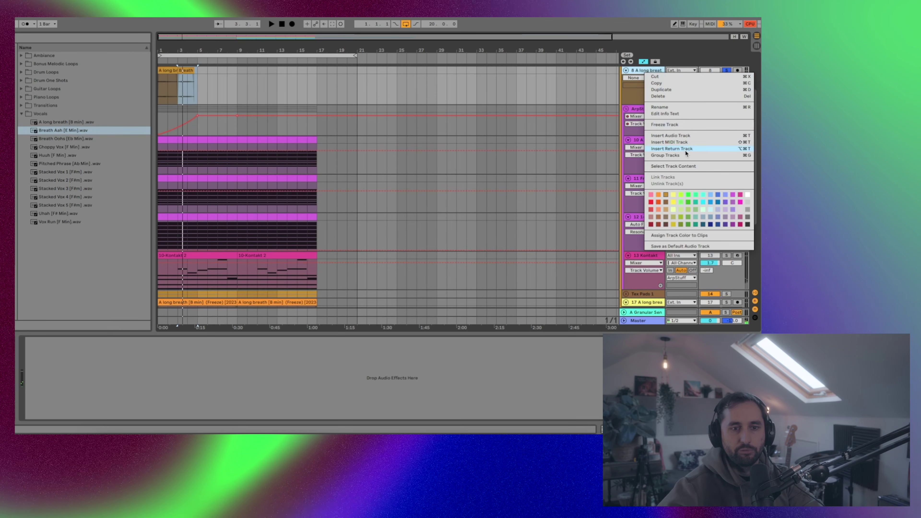
{"action": "left_click", "coordinate": [664, 124]}
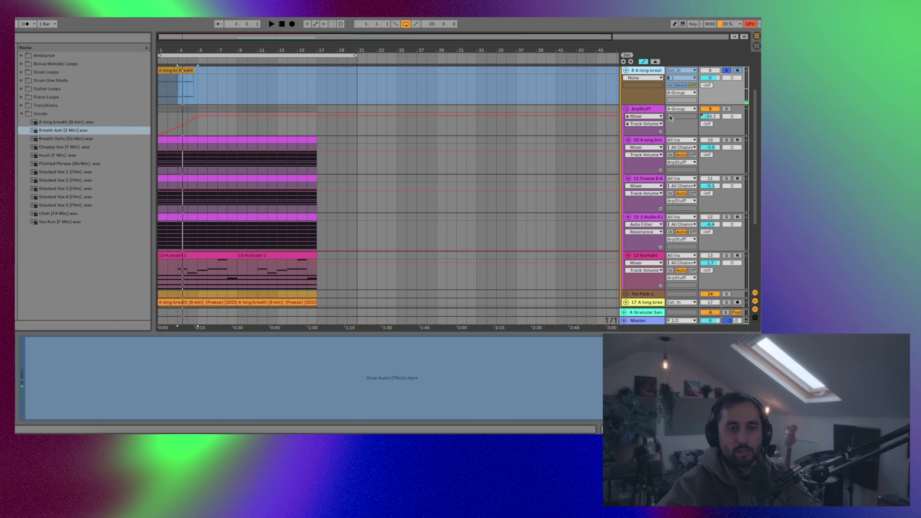
{"action": "right_click", "coordinate": [650, 76]}
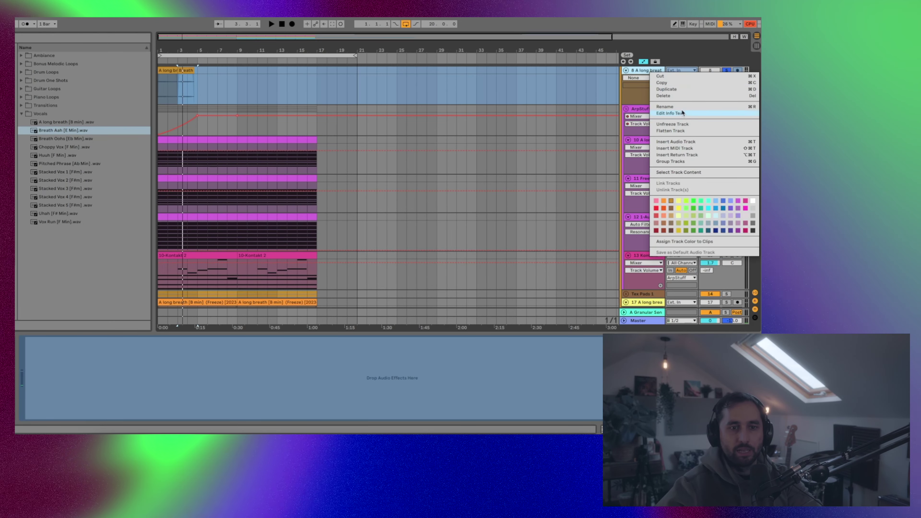
{"action": "left_click", "coordinate": [689, 132]}
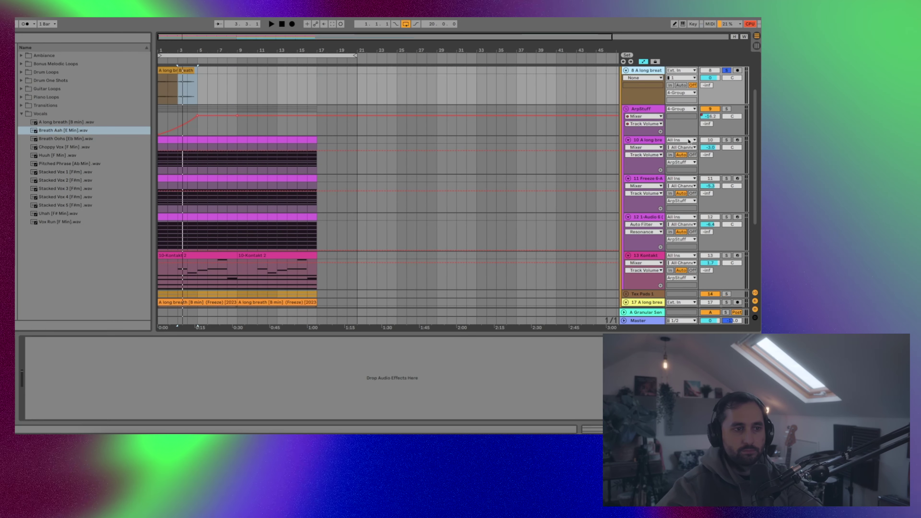
{"action": "right_click", "coordinate": [173, 71]}
{"action": "left_click", "coordinate": [204, 142]}
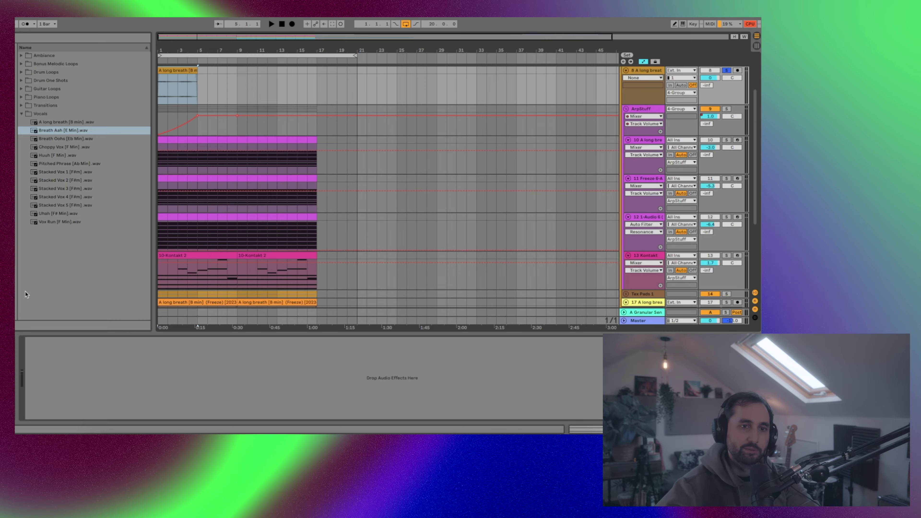
- Load the consolidated breath audio into track 10's Simpler
{"action": "scroll", "coordinate": [581, 112], "scroll_direction": "up", "scroll_amount": 3}
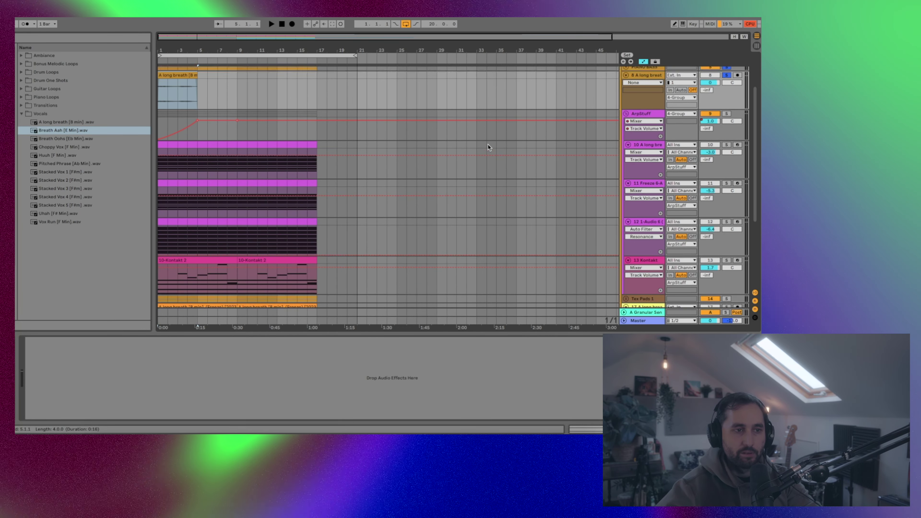
{"action": "left_click", "coordinate": [647, 187]}
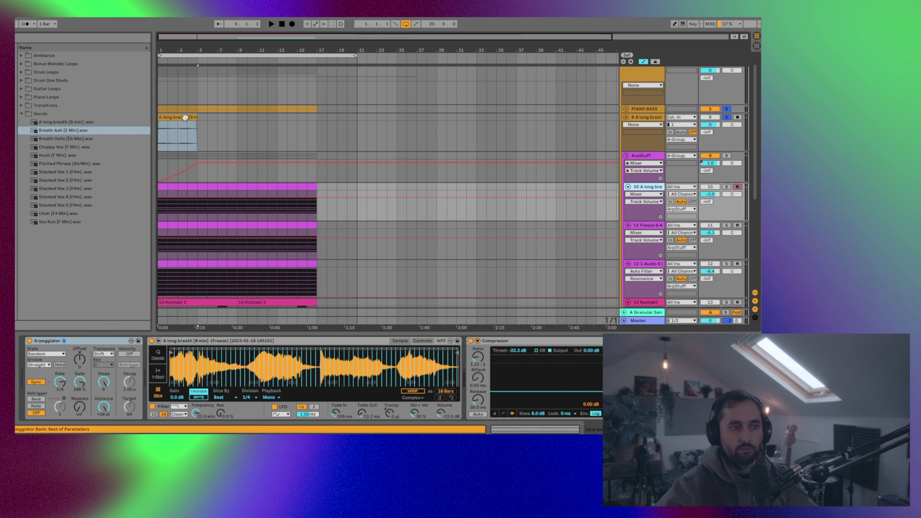
{"action": "mouse_move", "coordinate": [185, 117]}
{"action": "left_mouse_down"}
{"action": "mouse_move", "coordinate": [262, 362]}
{"action": "mouse_move", "coordinate": [327, 392]}
{"action": "mouse_move", "coordinate": [144, 143]}
{"action": "mouse_move", "coordinate": [185, 126]}
{"action": "left_mouse_up"}
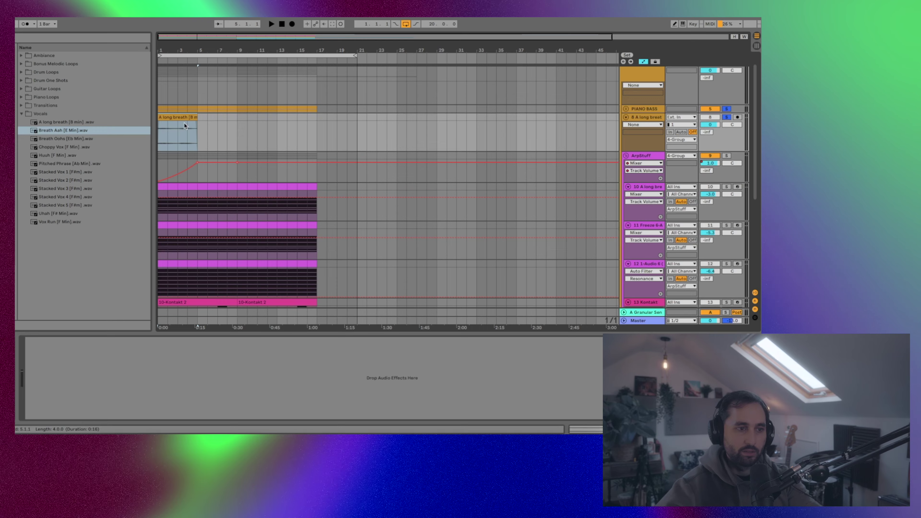
{"action": "right_click", "coordinate": [640, 115]}
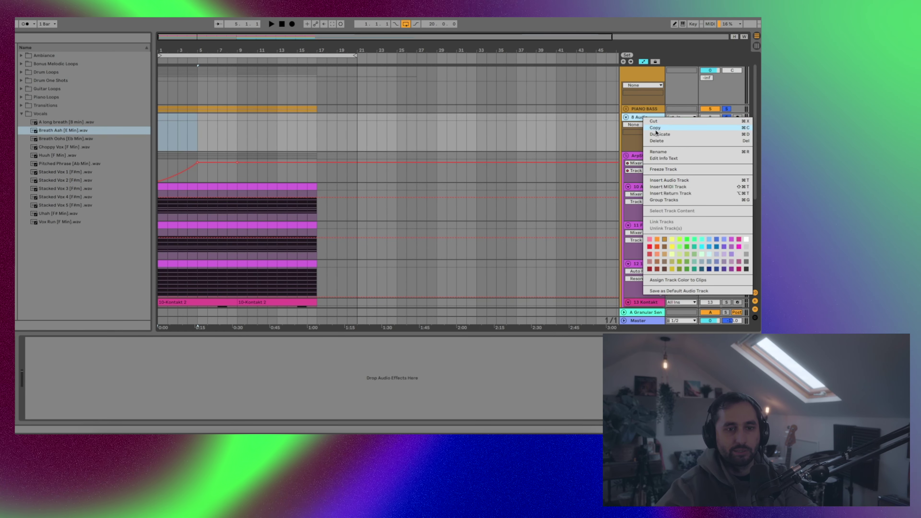
- Delete the leftover 8 Audio track and play back the ArpStuff MIDI clip
{"action": "left_click", "coordinate": [667, 144]}
{"action": "key", "text": "space"}
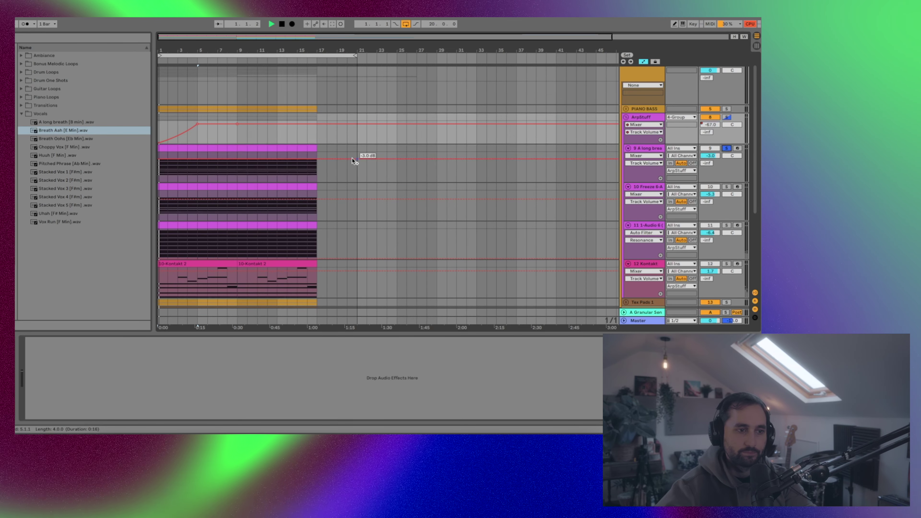
{"action": "left_click", "coordinate": [355, 161]}
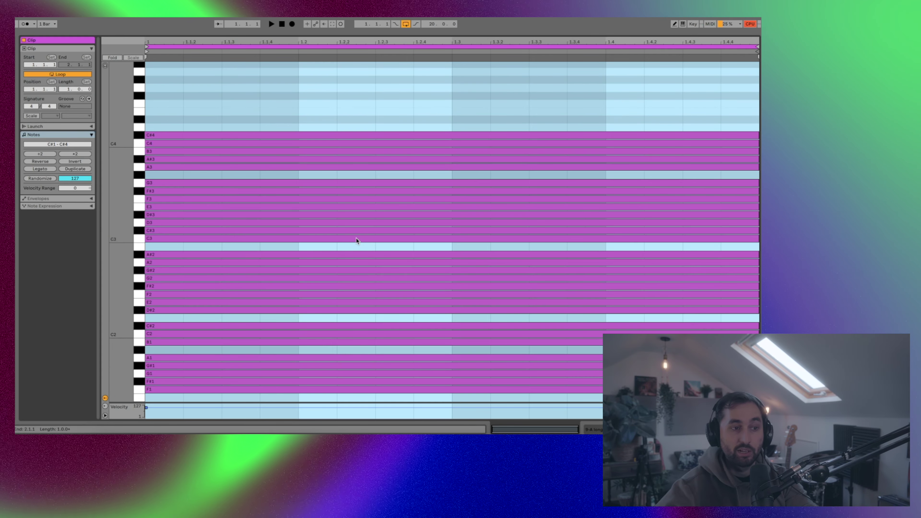
{"action": "scroll", "coordinate": [494, 128], "scroll_direction": "down", "scroll_amount": 1}
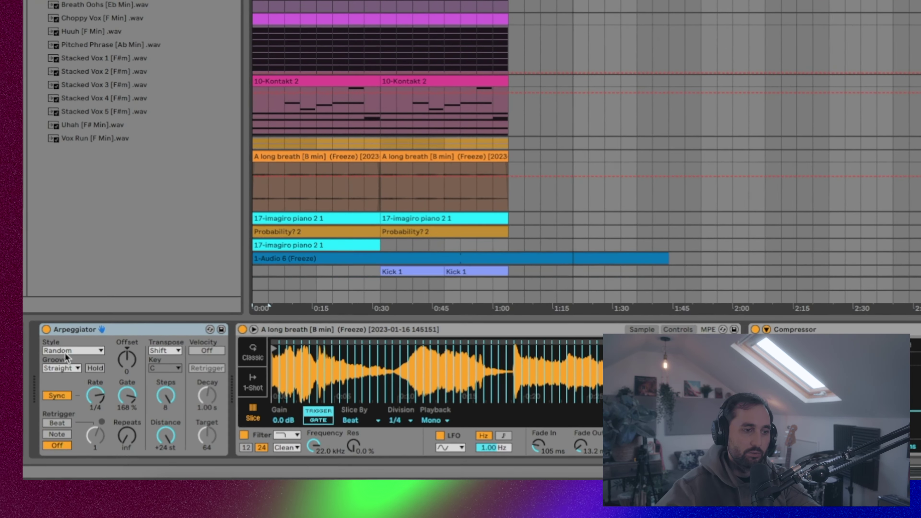
- Review the Arpeggiator's groove options and keep its Style on Random
{"action": "left_click", "coordinate": [38, 365]}
{"action": "left_click", "coordinate": [72, 343]}
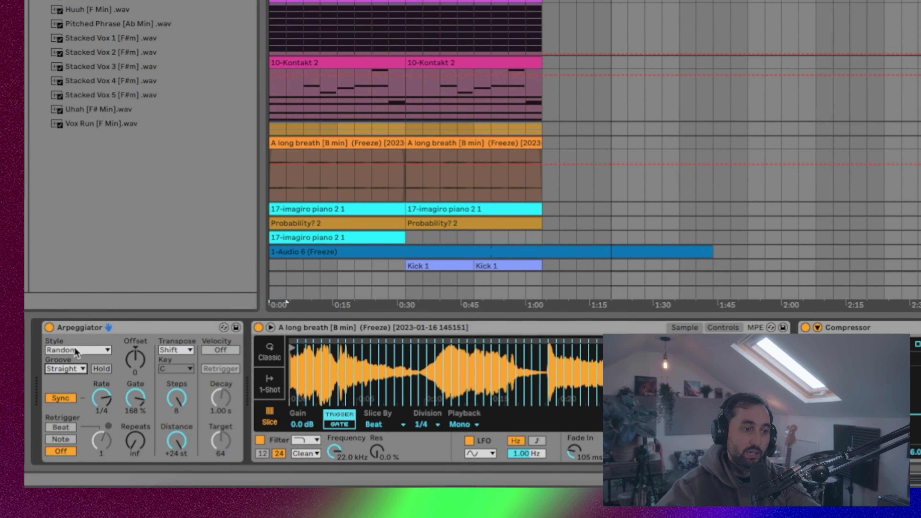
{"action": "left_click", "coordinate": [74, 346]}
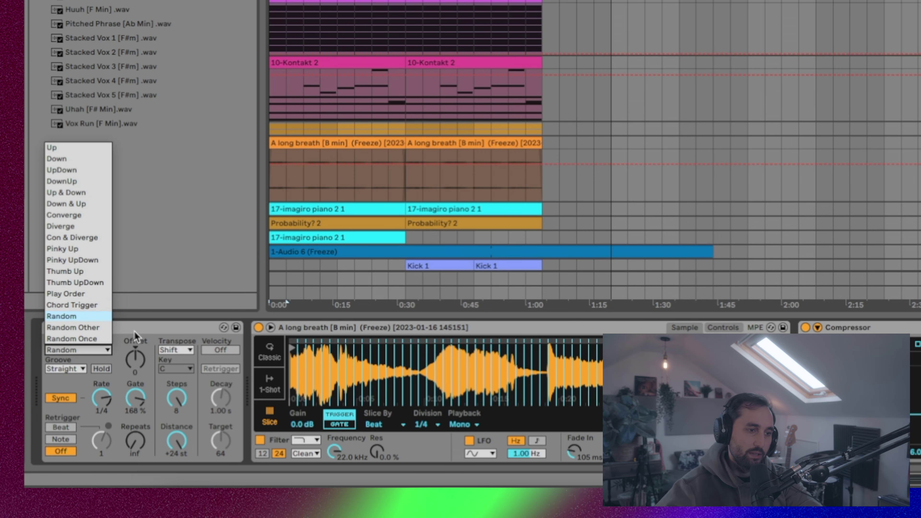
{"action": "left_click", "coordinate": [176, 329]}
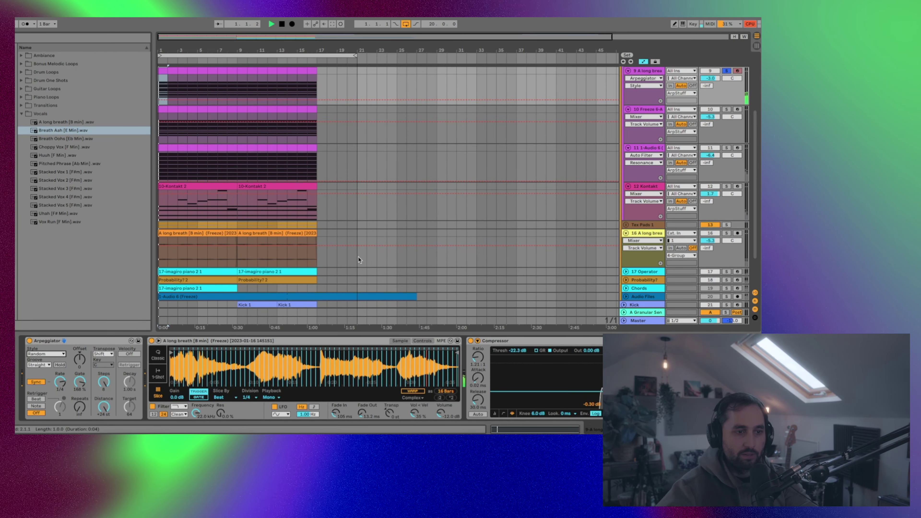
- Play the arrangement and keep the breath sample's Simpler slicing set to Beat
{"action": "key", "text": "space"}
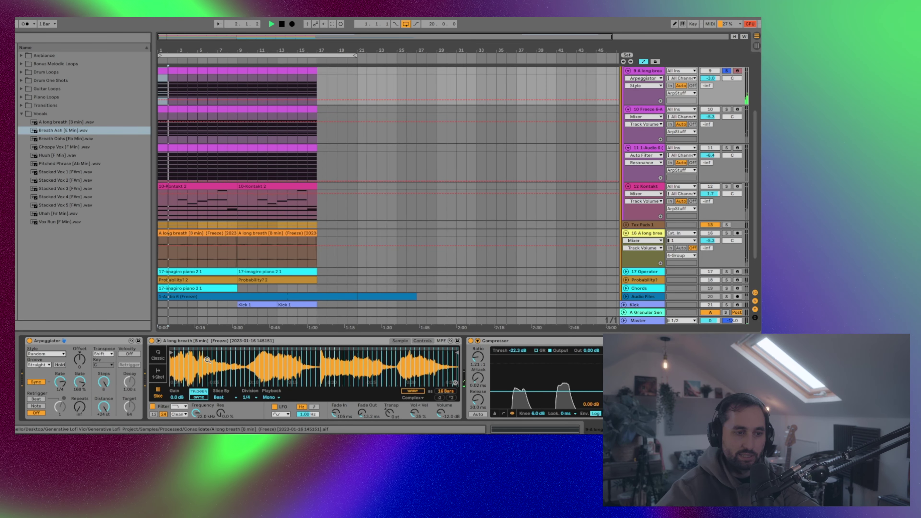
{"action": "left_click", "coordinate": [222, 397]}
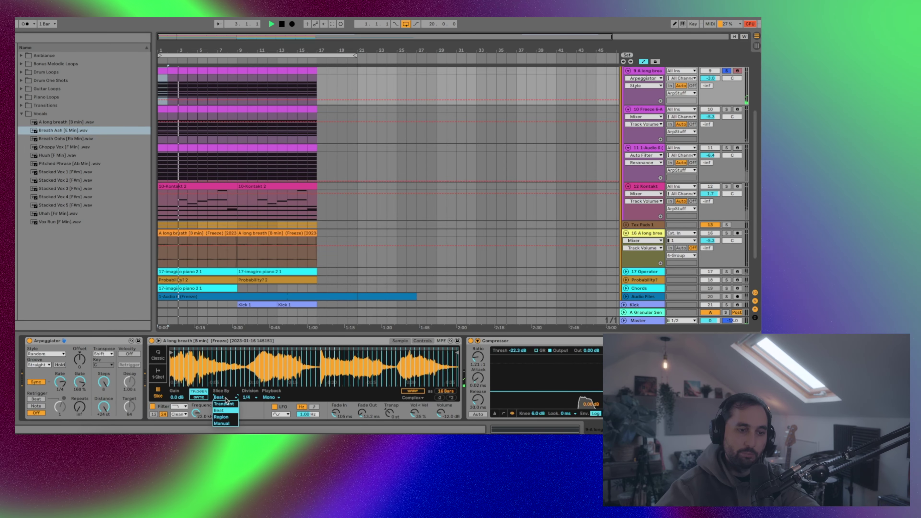
{"action": "left_click", "coordinate": [219, 411]}
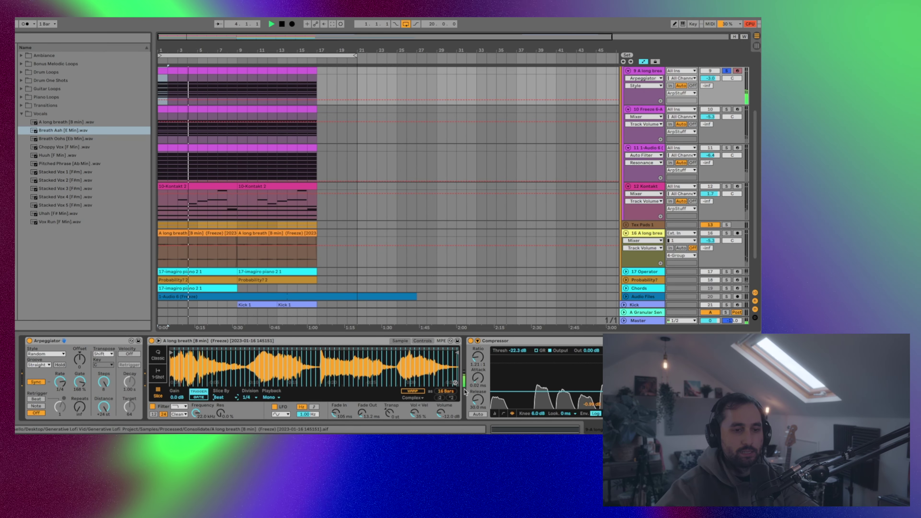
{"action": "scroll", "coordinate": [466, 392], "scroll_direction": "right", "scroll_amount": 3}
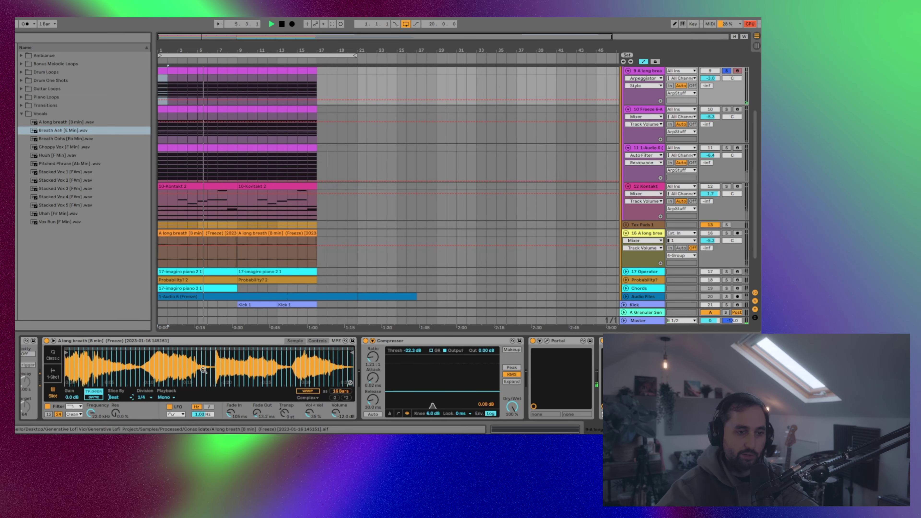
{"action": "scroll", "coordinate": [377, 390], "scroll_direction": "right", "scroll_amount": 3}
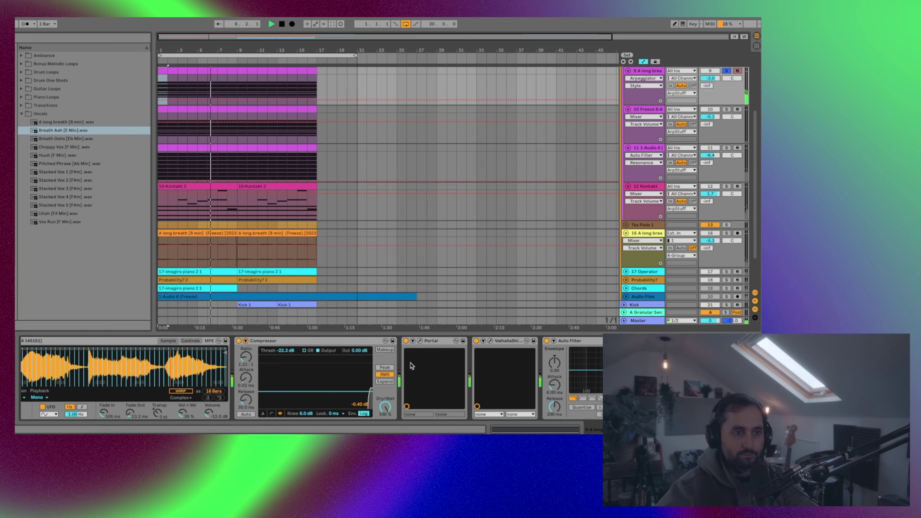
- Inspect and close the Portal effect, then display track 10's device chain
{"action": "left_click", "coordinate": [402, 369]}
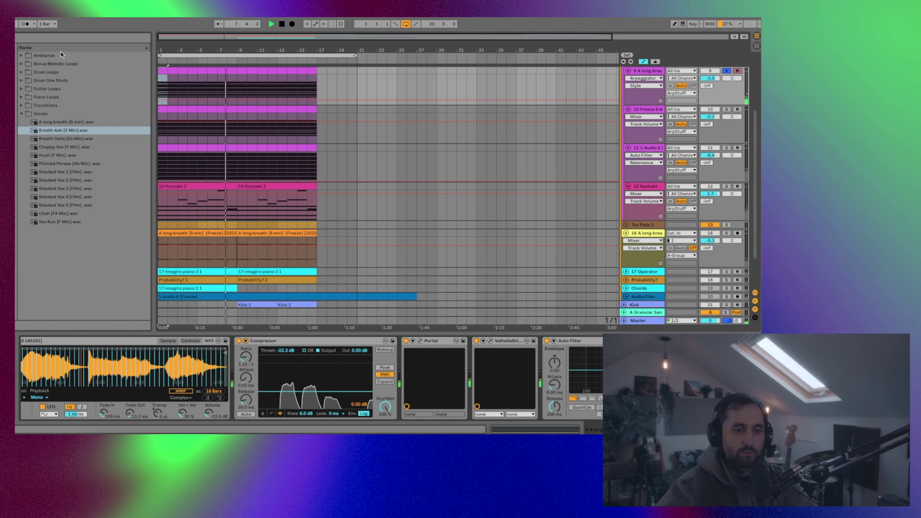
{"action": "left_click", "coordinate": [60, 53]}
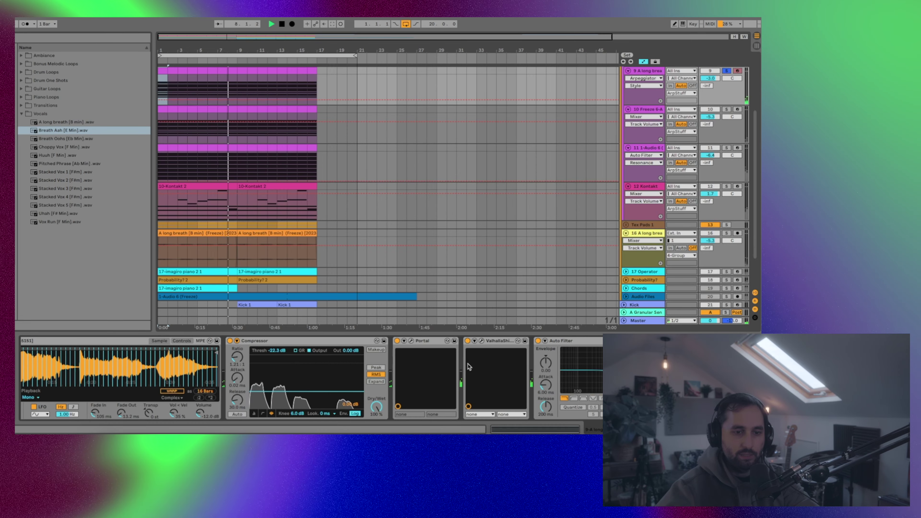
{"action": "scroll", "coordinate": [443, 356], "scroll_direction": "right", "scroll_amount": 5}
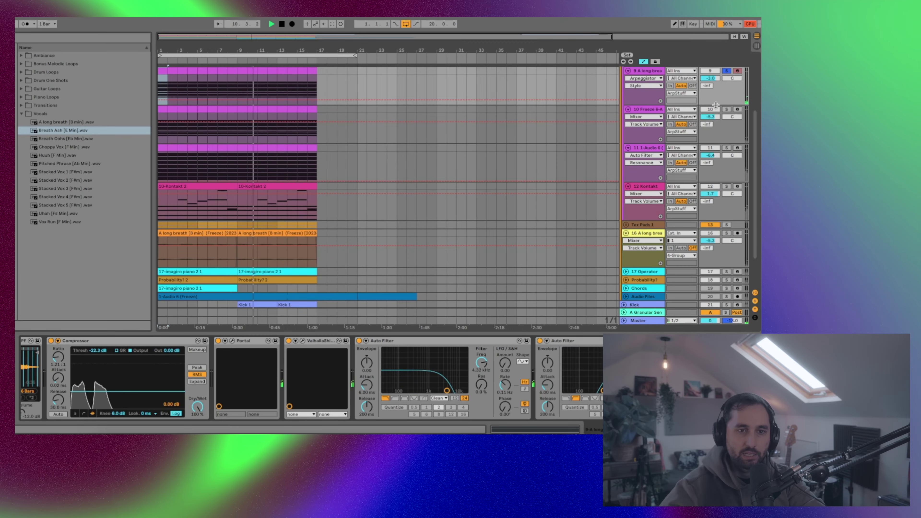
{"action": "left_click", "coordinate": [652, 110]}
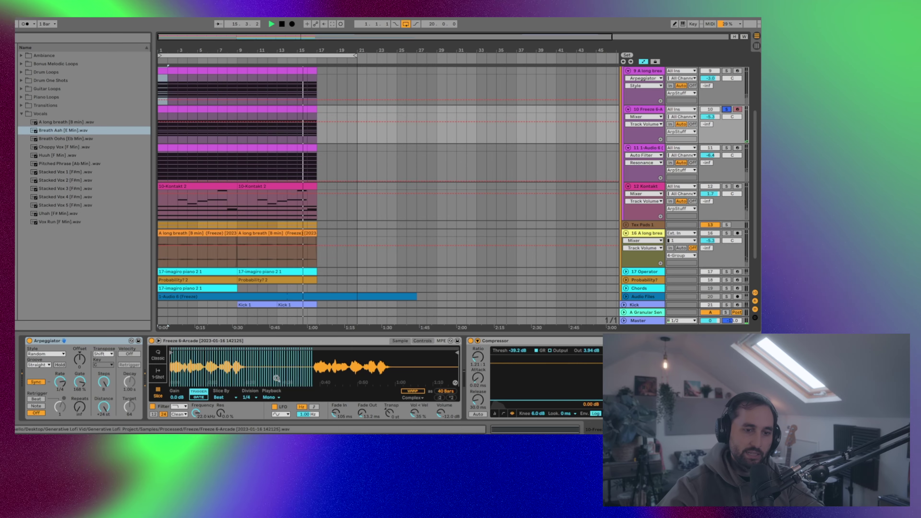
- Scroll through track 10's devices, then display track 11's Arpeggiator, Simpler and Compressor chain
{"action": "scroll", "coordinate": [254, 374], "scroll_direction": "down", "scroll_amount": 3}
{"action": "scroll", "coordinate": [330, 380], "scroll_direction": "down", "scroll_amount": 5}
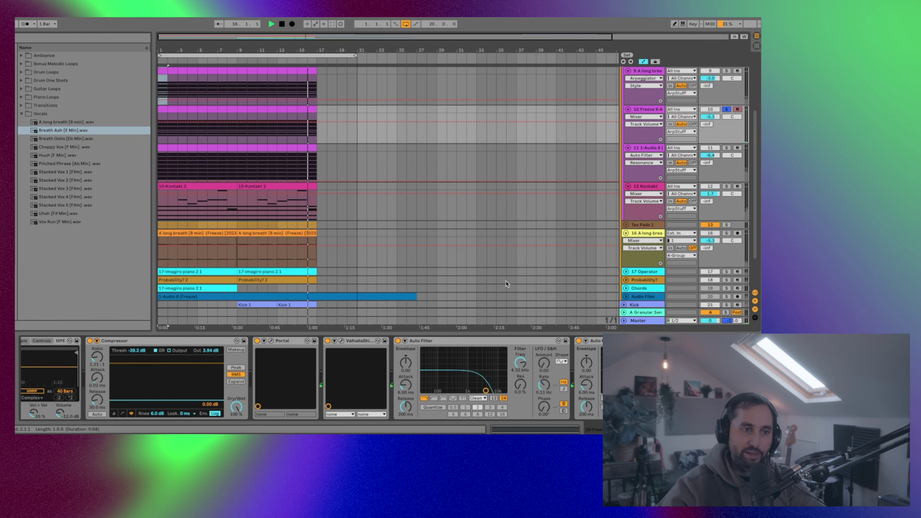
{"action": "scroll", "coordinate": [683, 119], "scroll_direction": "up", "scroll_amount": 1}
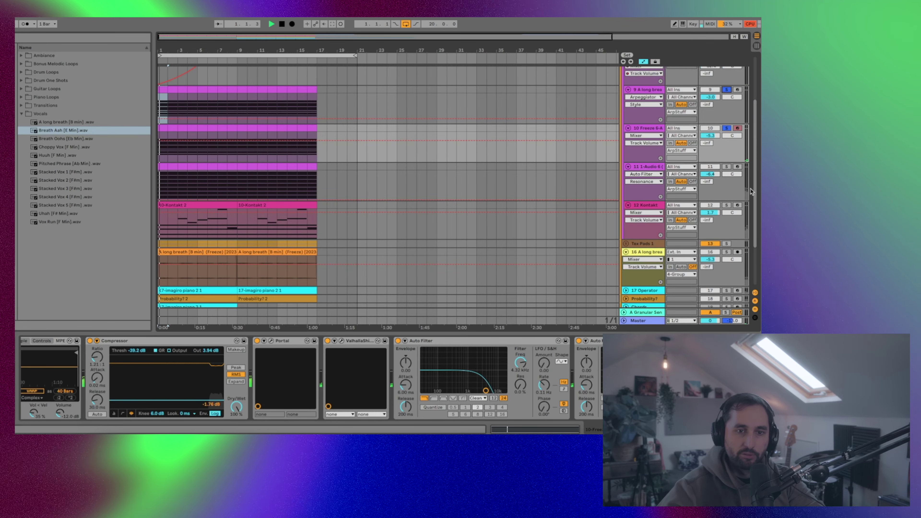
{"action": "left_click", "coordinate": [649, 177]}
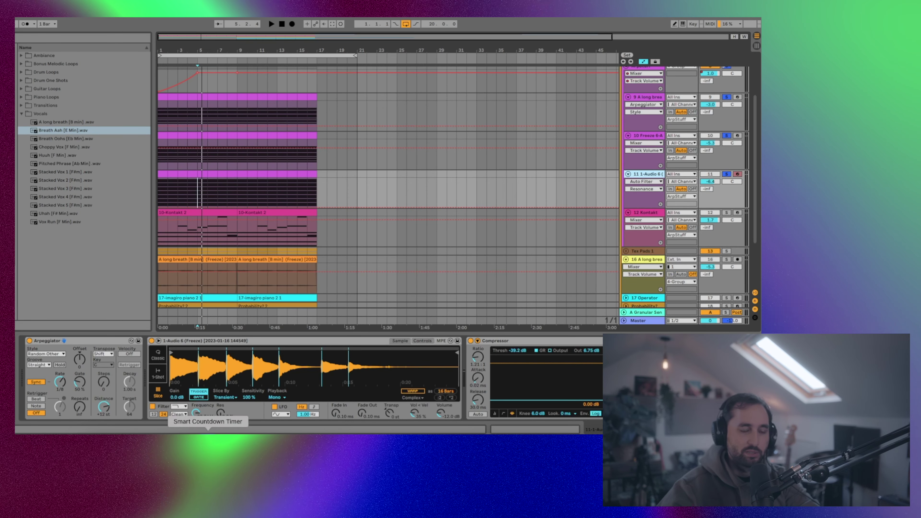
- Switch track 11's Simpler filter to low-pass and audition transposition before settling on 0 st
{"action": "left_click", "coordinate": [178, 407]}
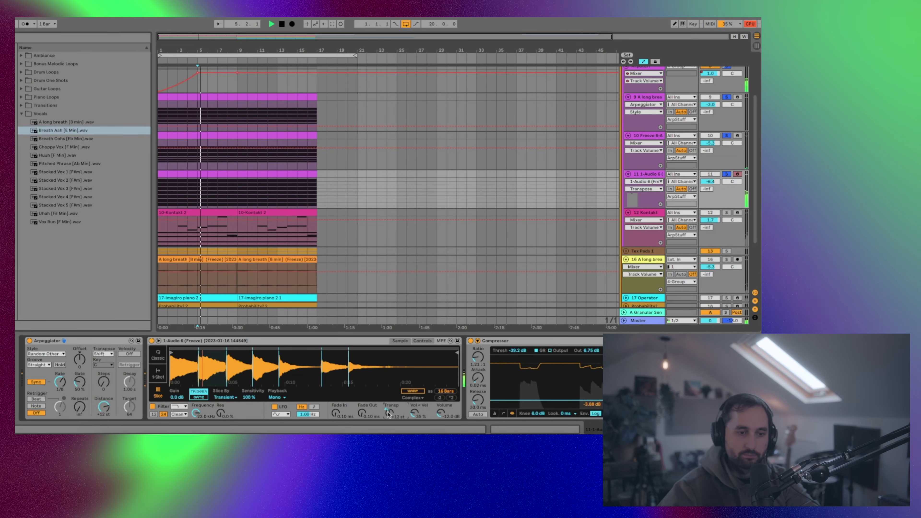
{"action": "mouse_move", "coordinate": [390, 416]}
{"action": "left_mouse_down"}
{"action": "mouse_move", "coordinate": [390, 401]}
{"action": "mouse_move", "coordinate": [389, 410]}
{"action": "left_mouse_up"}
{"action": "key", "text": "space"}
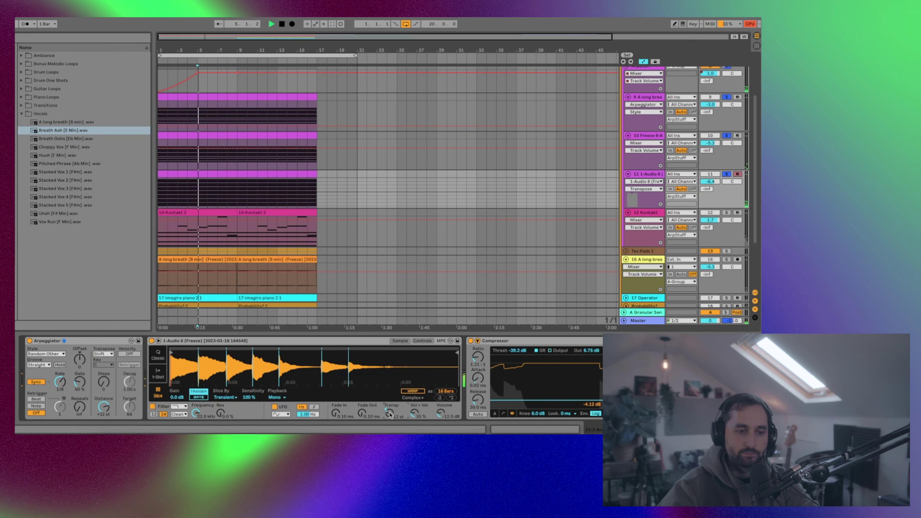
{"action": "left_click_drag", "start_coordinate": [391, 418], "coordinate": [391, 410]}
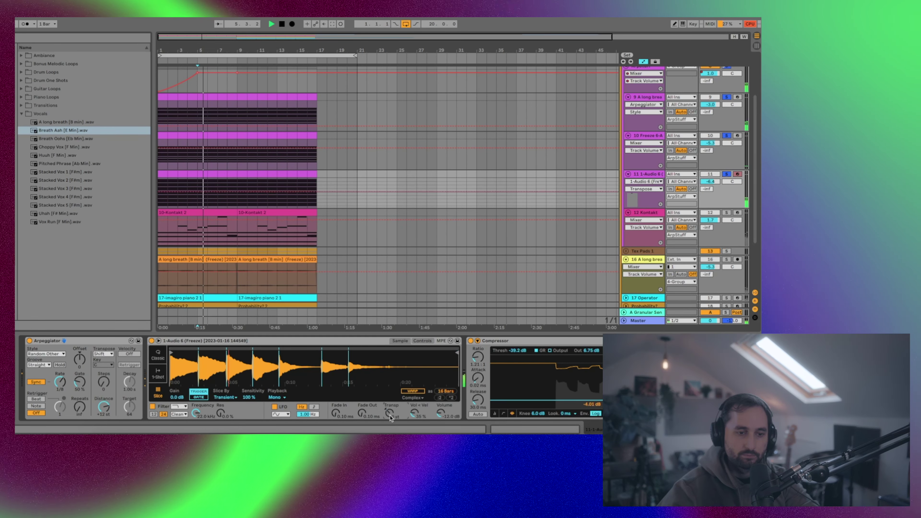
{"action": "key", "text": "space"}
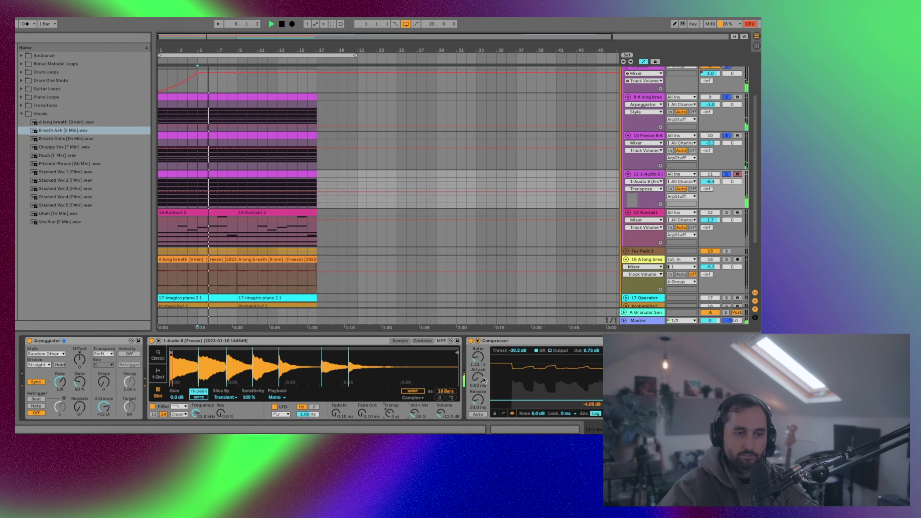
- Close the Portal plugin window and return to the arrangement
{"action": "scroll", "coordinate": [341, 379], "scroll_direction": "right", "scroll_amount": 5}
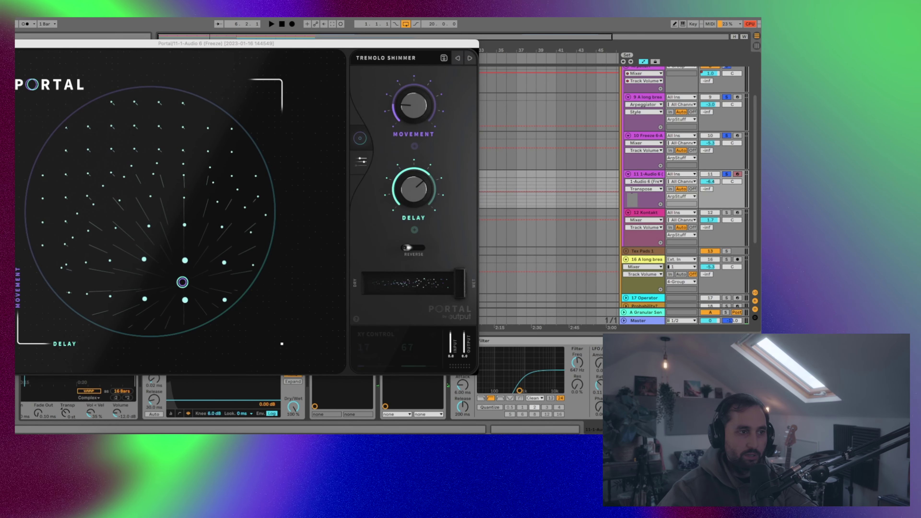
{"action": "key", "text": "super+alt+p"}
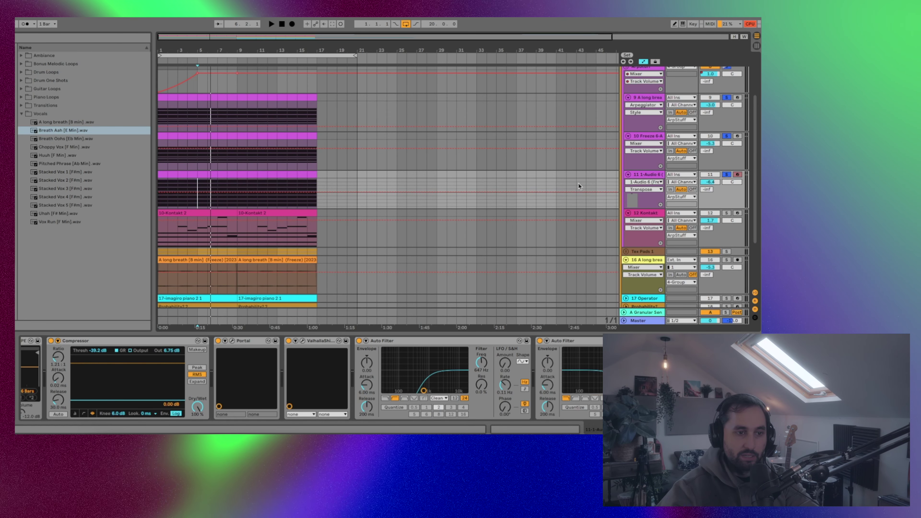
{"action": "scroll", "coordinate": [545, 144], "scroll_direction": "up", "scroll_amount": 1}
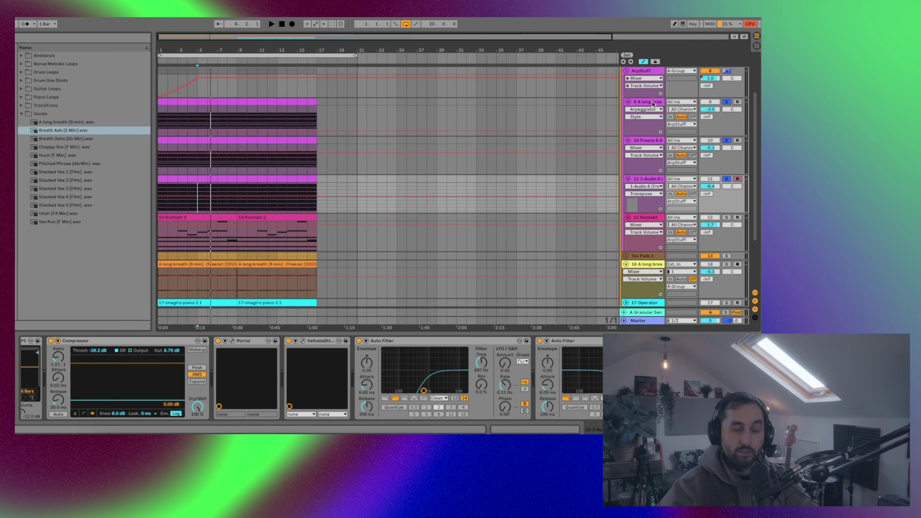
{"action": "mouse_move", "coordinate": [270, 135]}
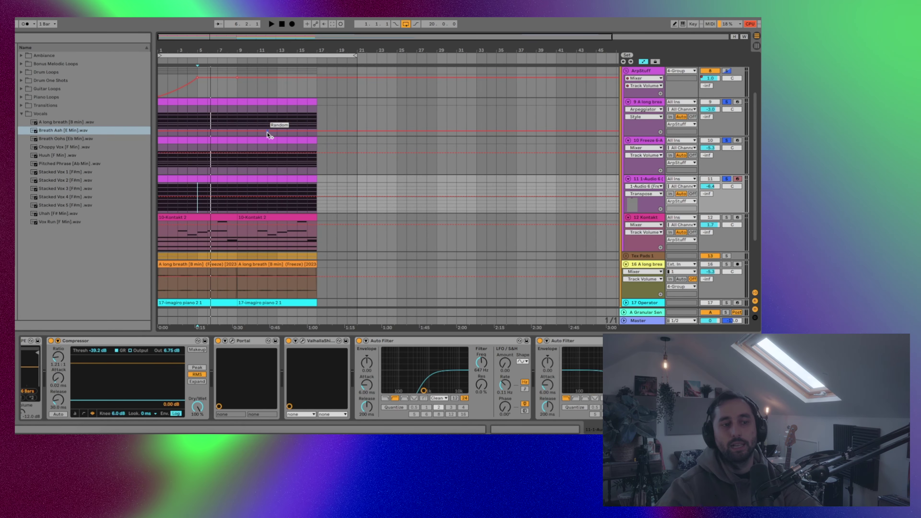
{"action": "mouse_move", "coordinate": [418, 152]}
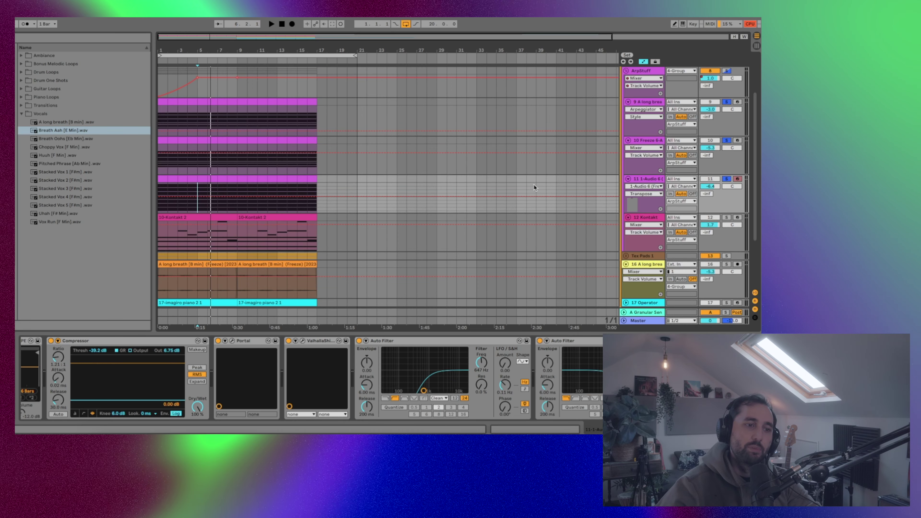
- Solo track 12 Kontakt, play it and check its Kontakt instrument window
{"action": "left_click", "coordinate": [727, 217]}
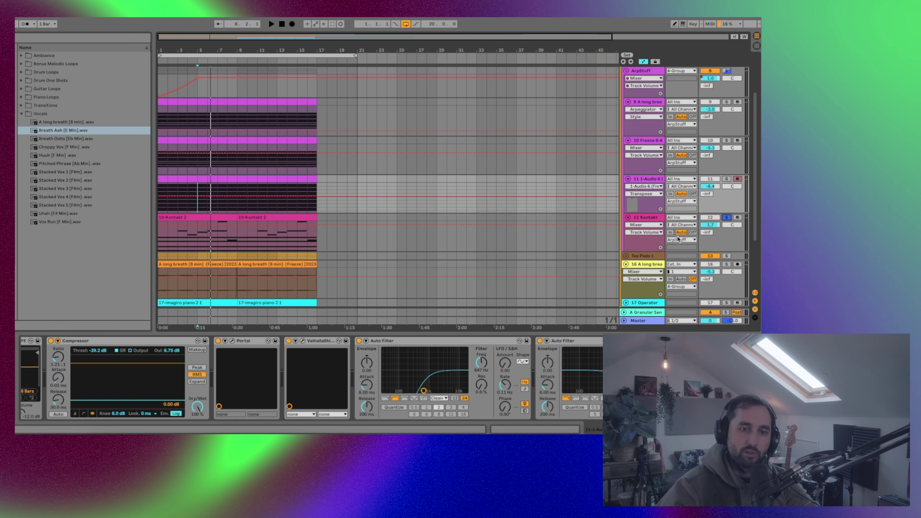
{"action": "left_click", "coordinate": [653, 241]}
{"action": "key", "text": "space"}
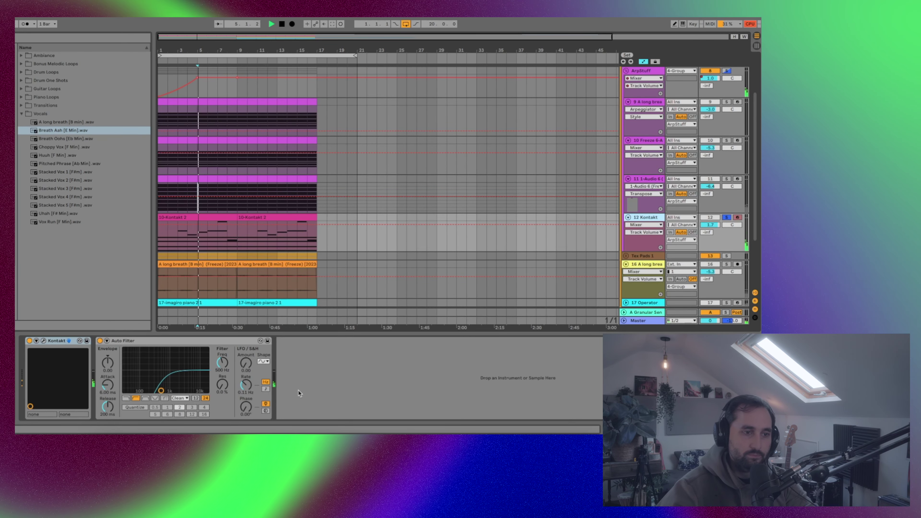
{"action": "left_click", "coordinate": [43, 341]}
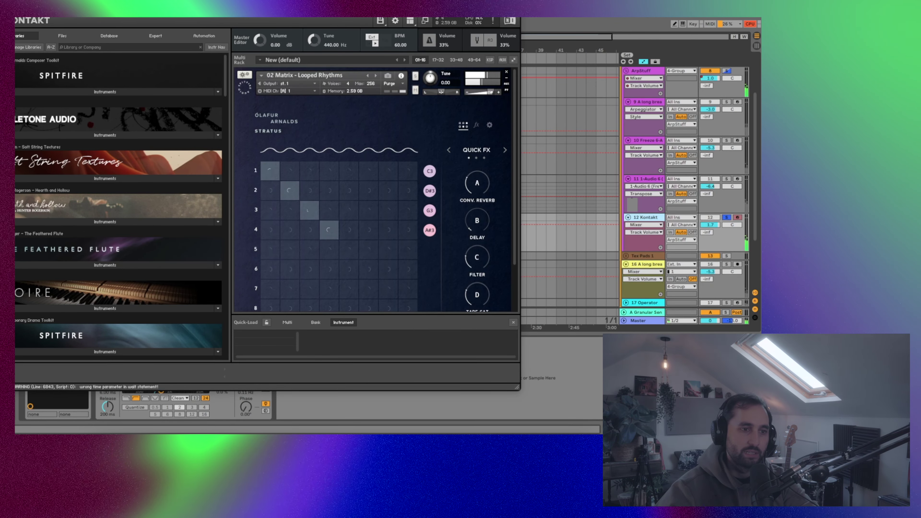
{"action": "key", "text": "ctrl+alt+p"}
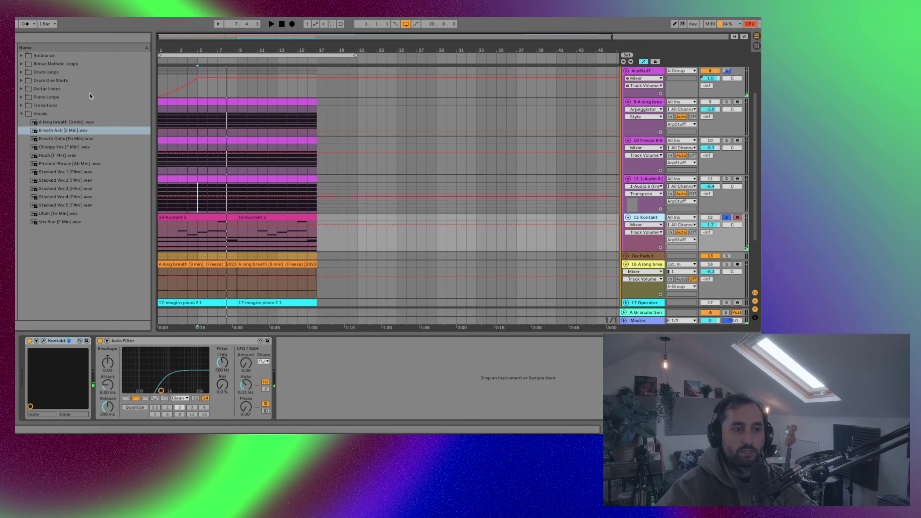
- Solo the ArpStuff group instead and play it from the song start
{"action": "left_click_drag", "start_coordinate": [178, 236], "coordinate": [227, 235]}
{"action": "scroll", "coordinate": [248, 73], "scroll_direction": "down", "scroll_amount": 4}
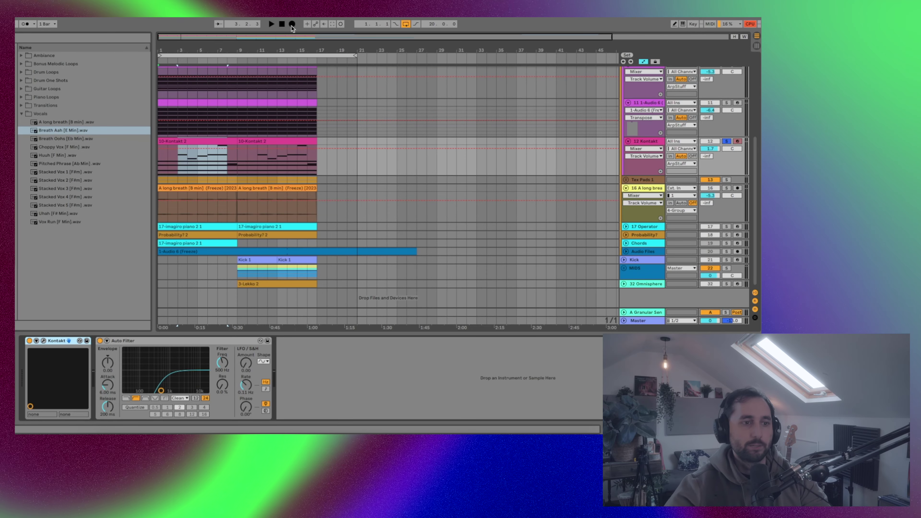
{"action": "scroll", "coordinate": [476, 178], "scroll_direction": "up", "scroll_amount": 5}
{"action": "left_click", "coordinate": [726, 134]}
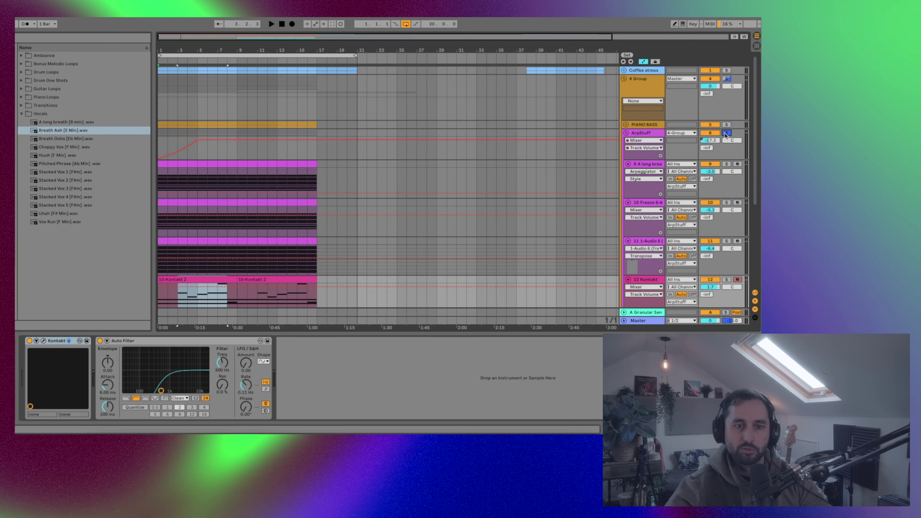
{"action": "key", "text": "space"}
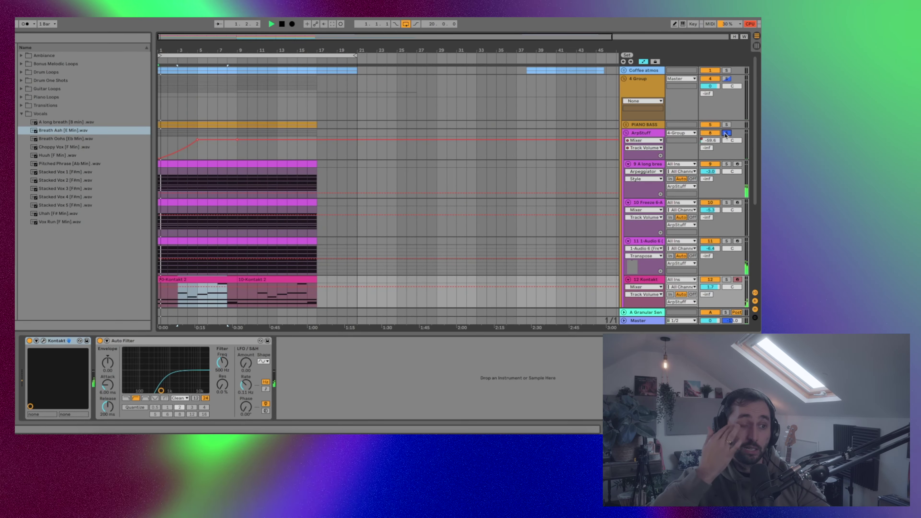
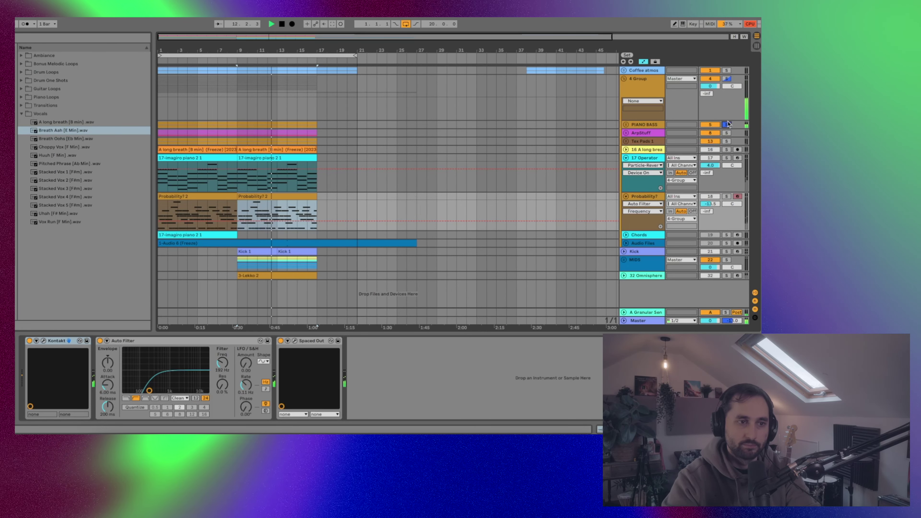
- Unsolo PIANO BASS, fold the 4 Group and solo 32 Omnisphere, playing from bar 9
{"action": "left_click", "coordinate": [726, 125]}
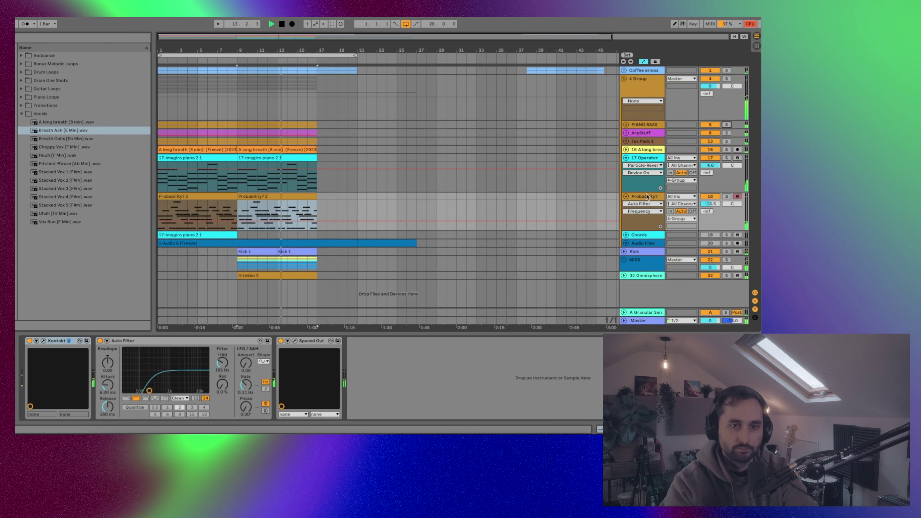
{"action": "left_click", "coordinate": [624, 79]}
{"action": "key", "text": "space"}
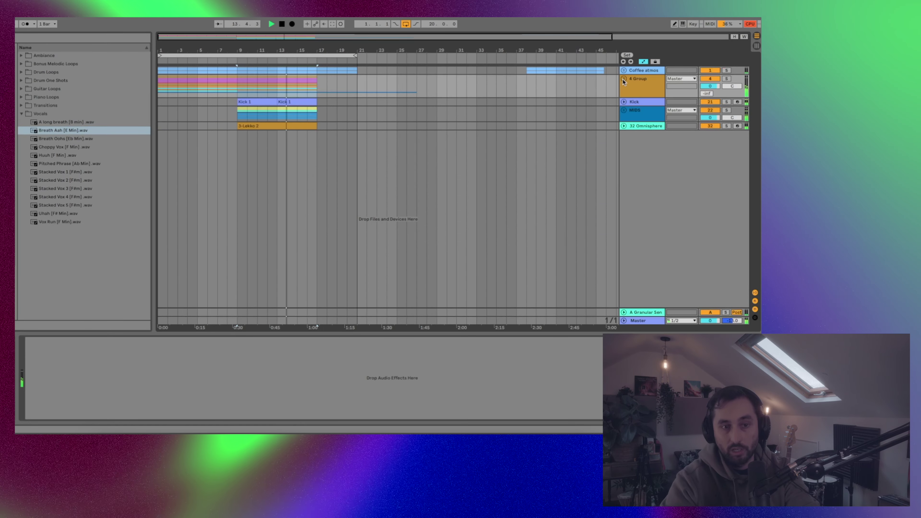
{"action": "left_click", "coordinate": [727, 126]}
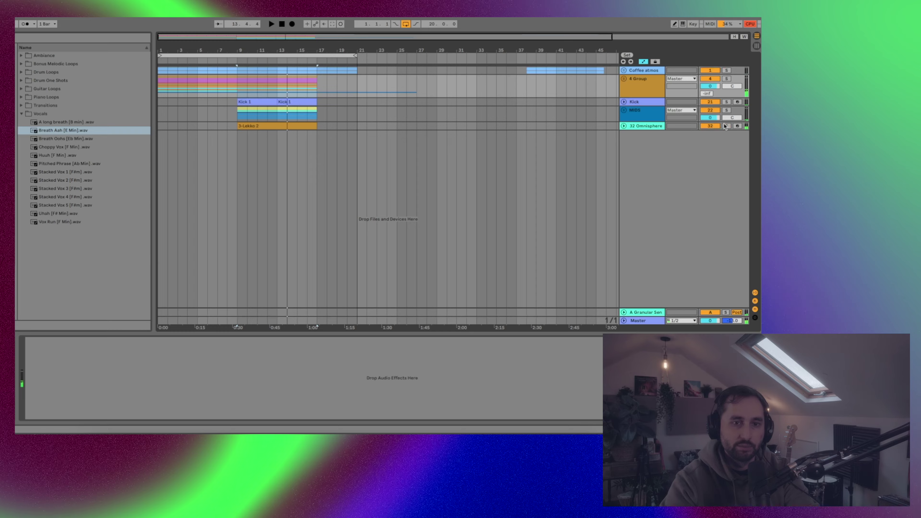
{"action": "key", "text": "space"}
- Expand and select 32 Omnisphere, then briefly inspect its Omnisphere instrument window
{"action": "left_click", "coordinate": [623, 126]}
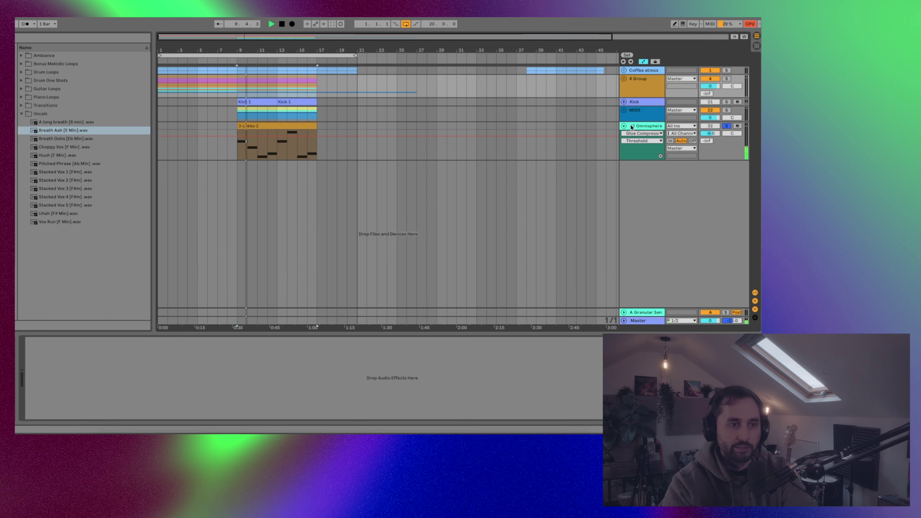
{"action": "left_click", "coordinate": [632, 127]}
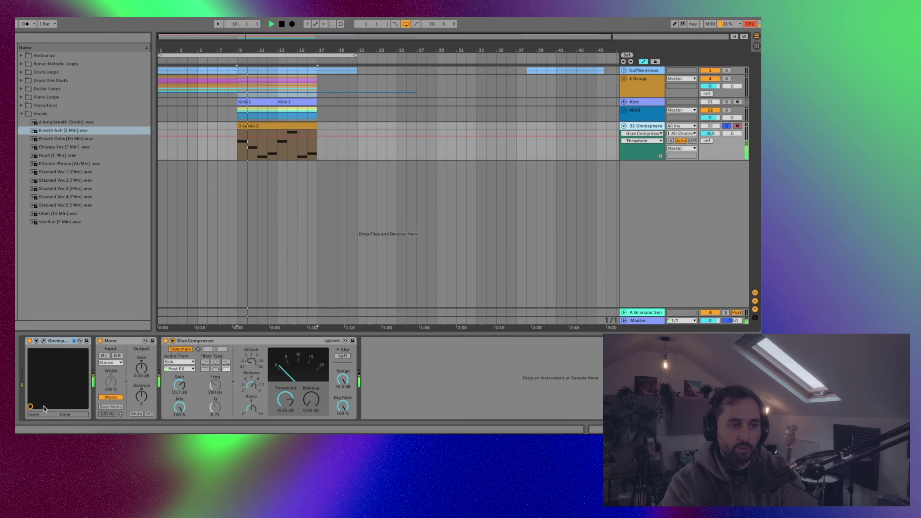
{"action": "left_click", "coordinate": [43, 340]}
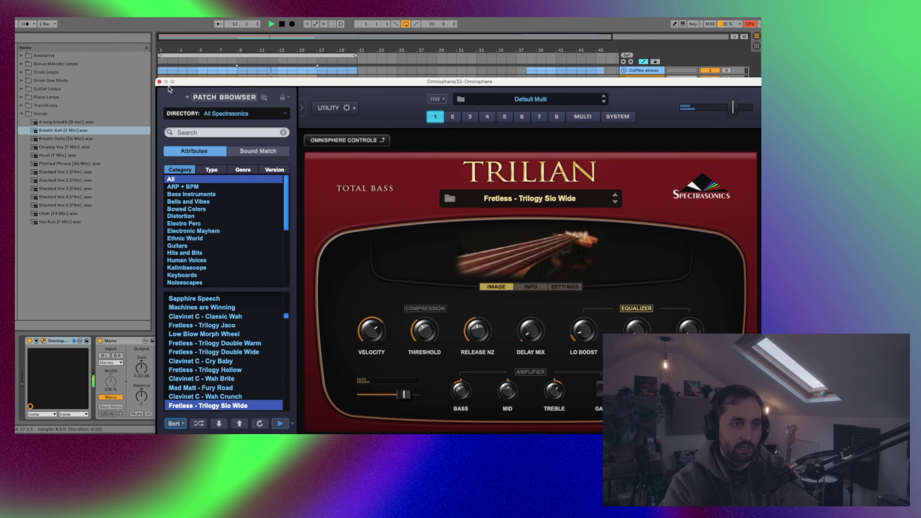
{"action": "left_click", "coordinate": [160, 81]}
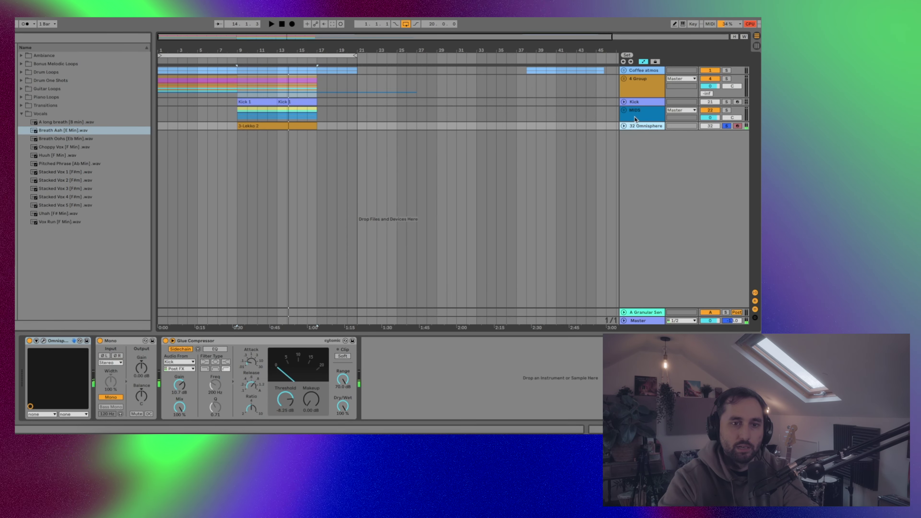
- Fold 32 Omnisphere, then solo the Kick track and show its Drum Rack devices
{"action": "left_click", "coordinate": [623, 126]}
{"action": "left_click", "coordinate": [727, 102]}
{"action": "left_click", "coordinate": [632, 102]}
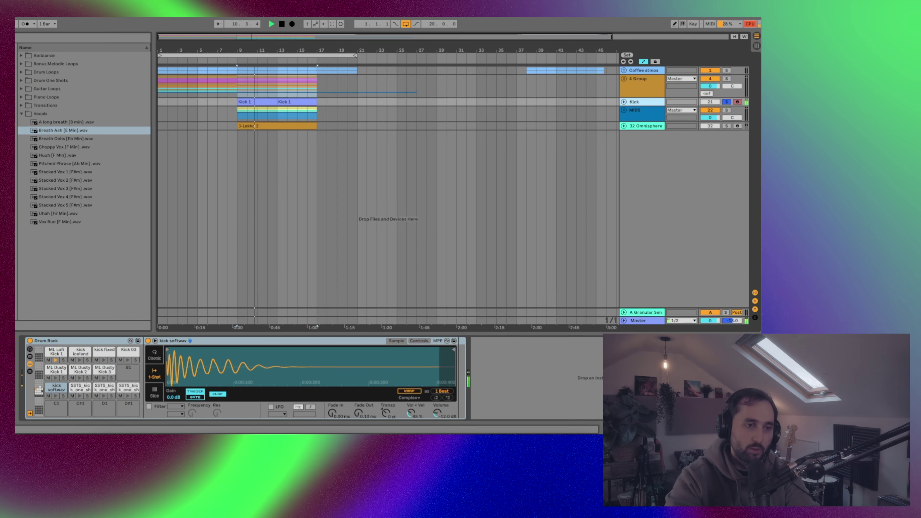
- Unfold and solo the MIDS group, then select and solo track 23, restarting playback
{"action": "left_click", "coordinate": [727, 110]}
{"action": "left_click", "coordinate": [624, 110]}
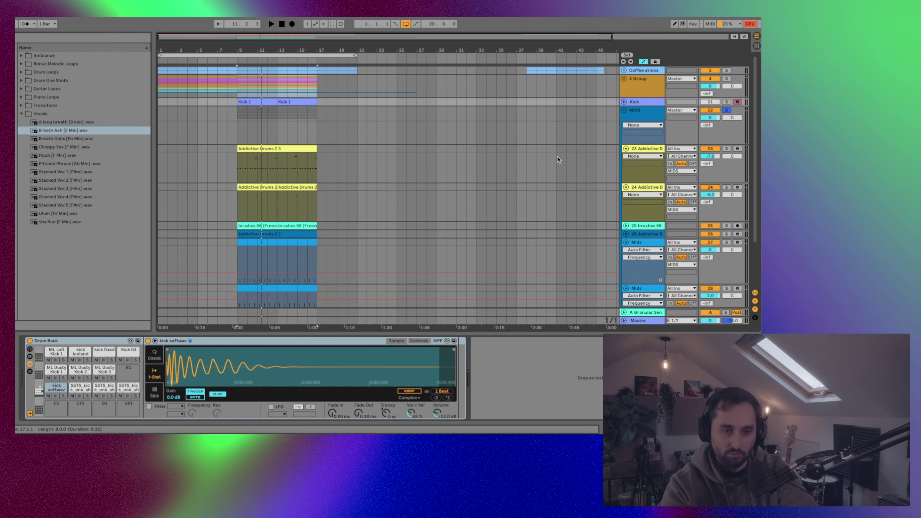
{"action": "scroll", "coordinate": [558, 159], "scroll_direction": "down", "scroll_amount": 3}
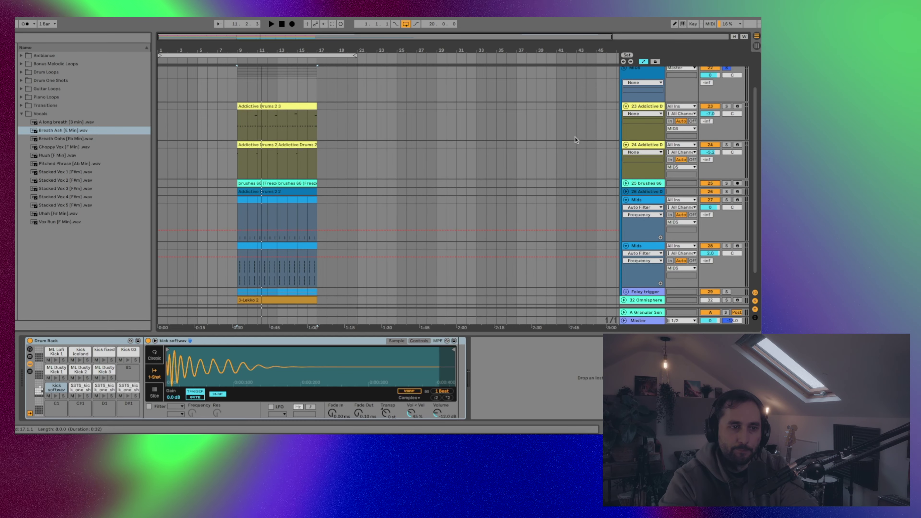
{"action": "left_click", "coordinate": [654, 107]}
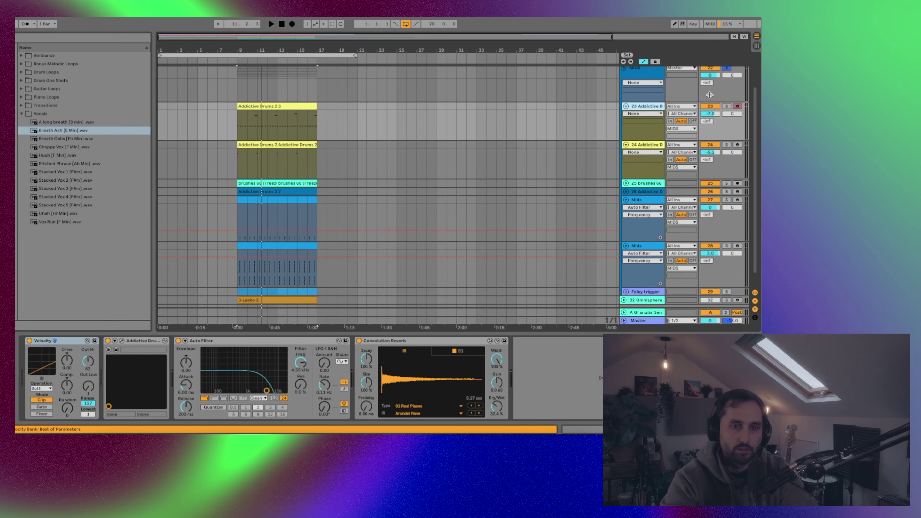
{"action": "left_click", "coordinate": [727, 106]}
{"action": "key", "text": "space"}
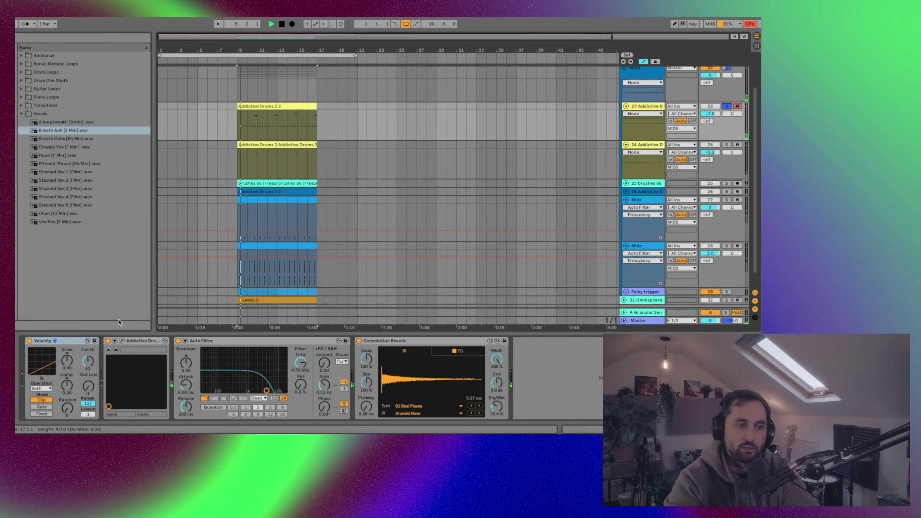
- Check the Addictive Drums 2 instrument window, view track 24's chain, and toggle track 23's solo
{"action": "left_click", "coordinate": [122, 341]}
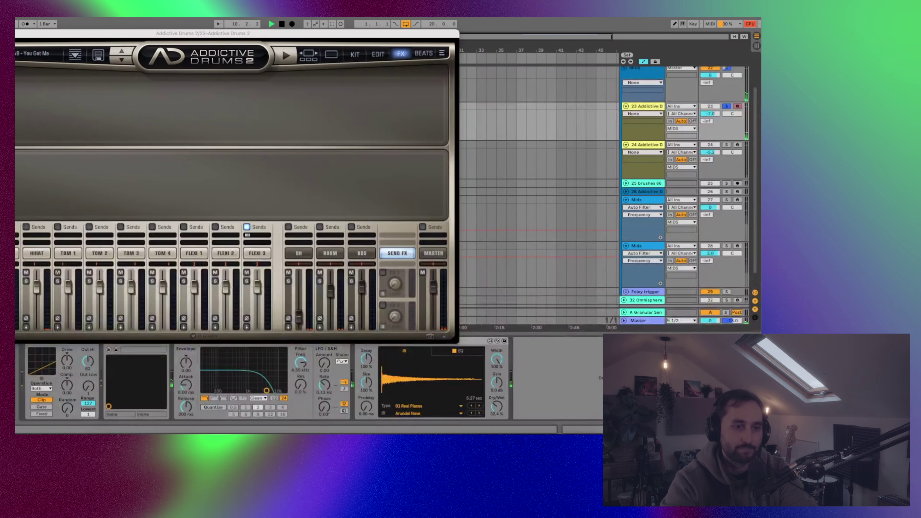
{"action": "key", "text": "super+alt+p"}
{"action": "left_click", "coordinate": [633, 165]}
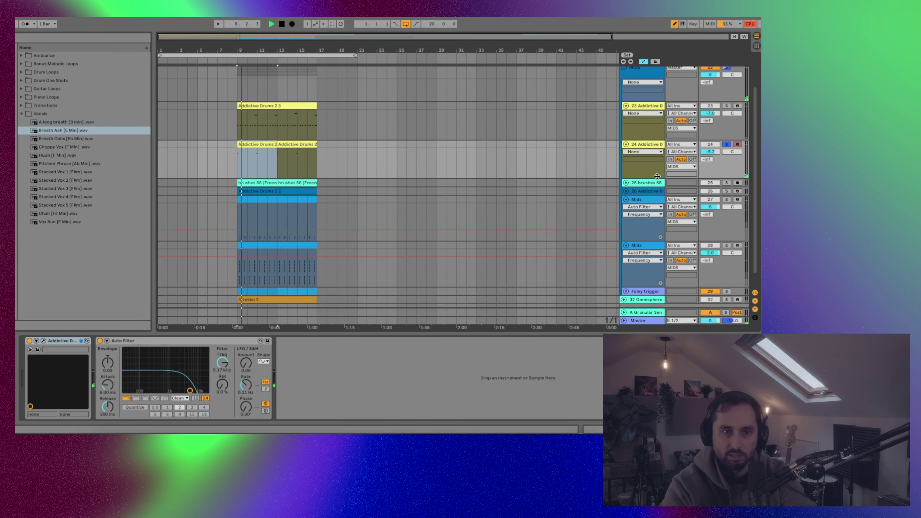
{"action": "left_click", "coordinate": [726, 106]}
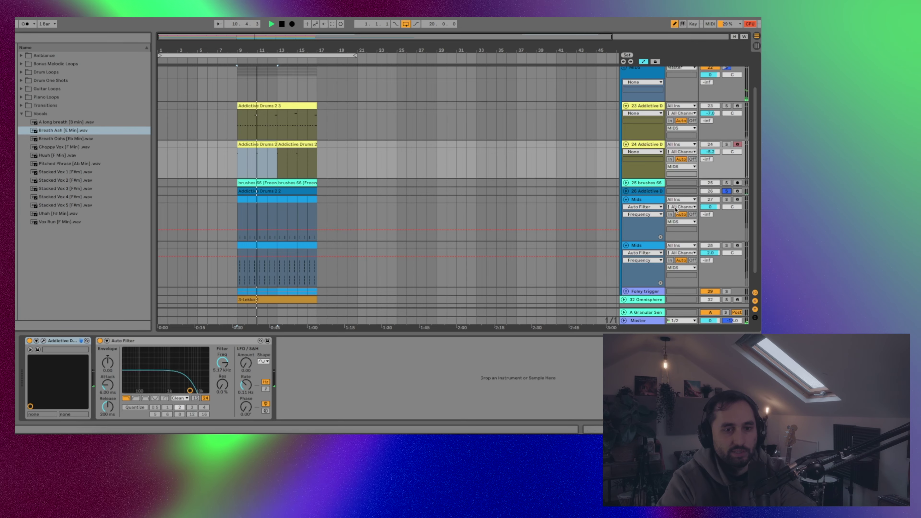
- Expand track 26 to show its Addictive Drums, Spaced Out and Portal chain, then fold it
{"action": "left_click", "coordinate": [626, 191]}
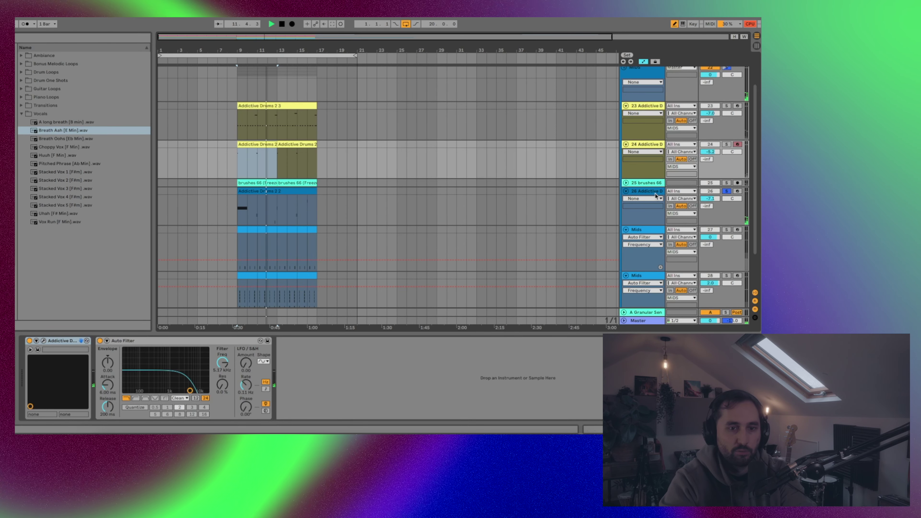
{"action": "left_click", "coordinate": [650, 199]}
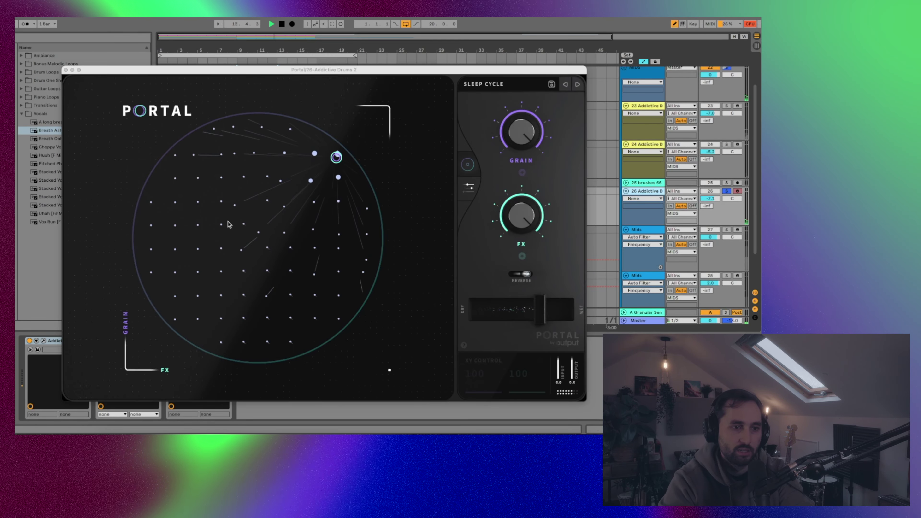
{"action": "left_click", "coordinate": [66, 70]}
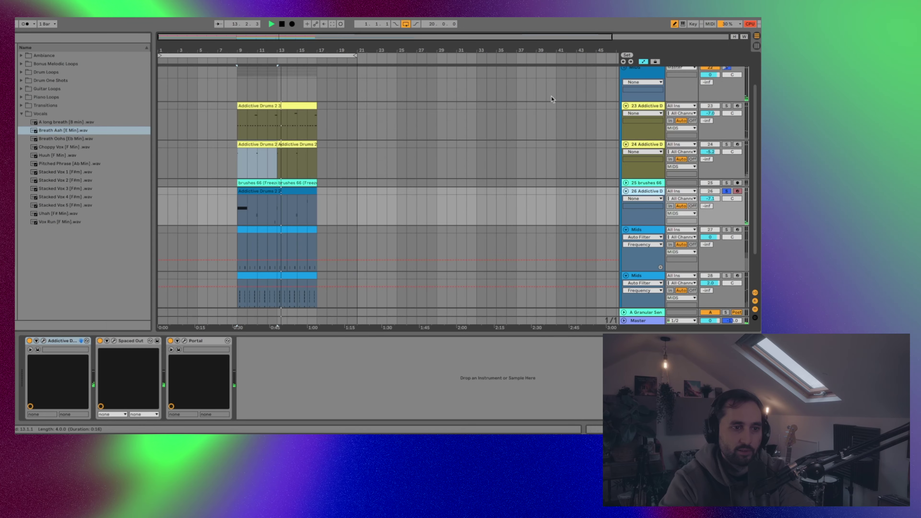
{"action": "left_click", "coordinate": [625, 191]}
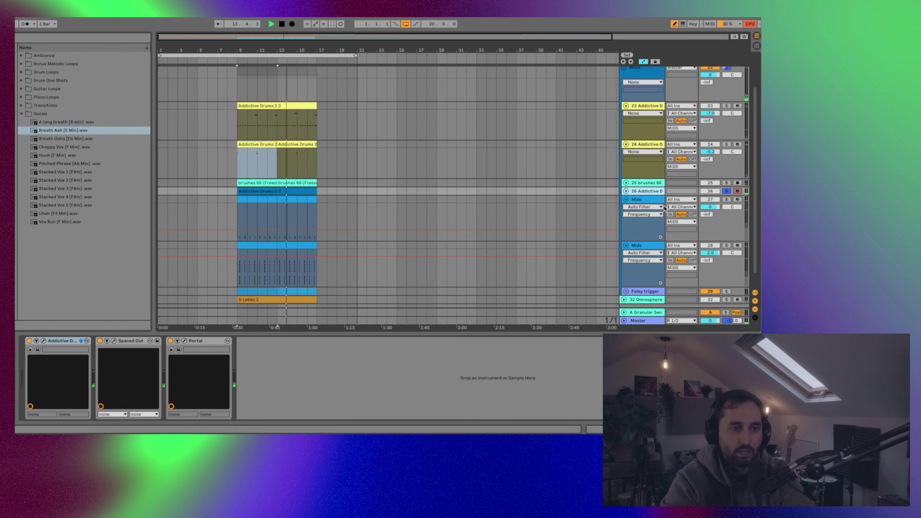
- Stop playback, solo Mids track 27, and collapse it to a single row
{"action": "key", "text": "space"}
{"action": "scroll", "coordinate": [726, 217], "scroll_direction": "up", "scroll_amount": 2}
{"action": "left_click", "coordinate": [726, 199]}
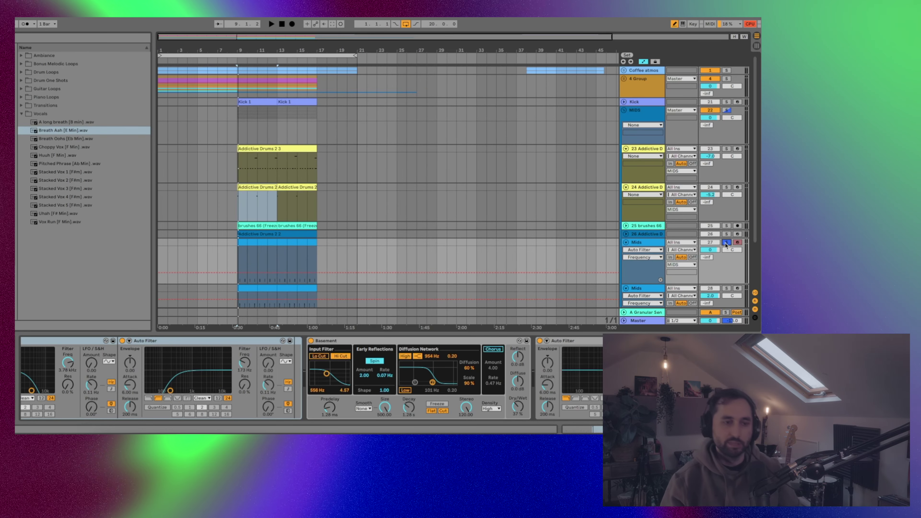
{"action": "scroll", "coordinate": [539, 230], "scroll_direction": "down", "scroll_amount": 2}
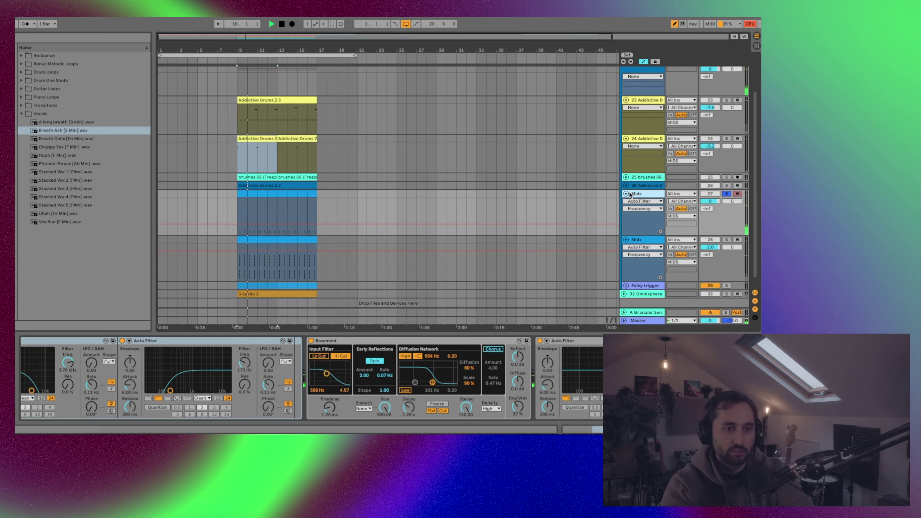
{"action": "key", "text": "u"}
{"action": "key", "text": "u"}
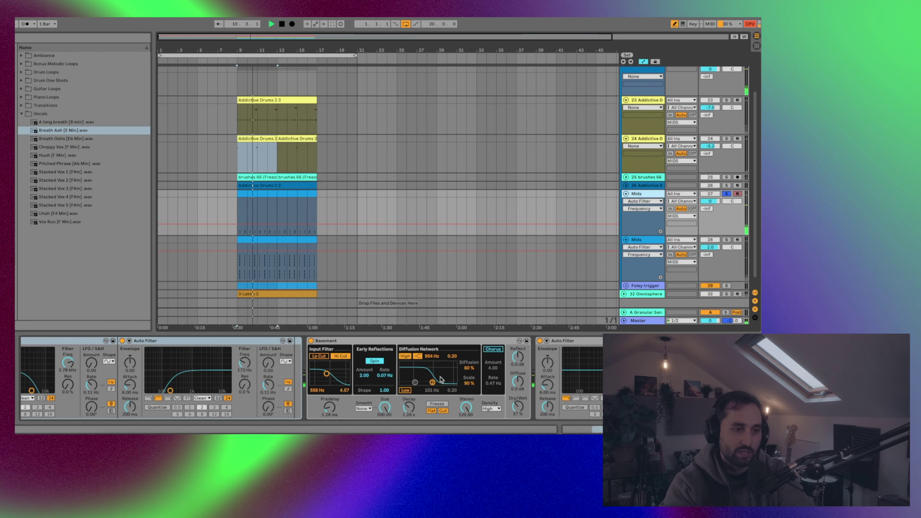
{"action": "scroll", "coordinate": [407, 394], "scroll_direction": "up", "scroll_amount": 5}
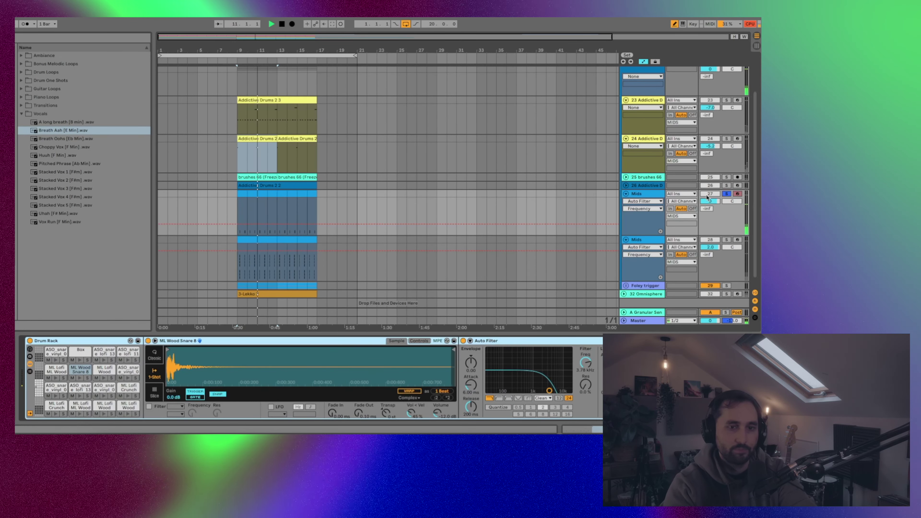
{"action": "left_click", "coordinate": [625, 194]}
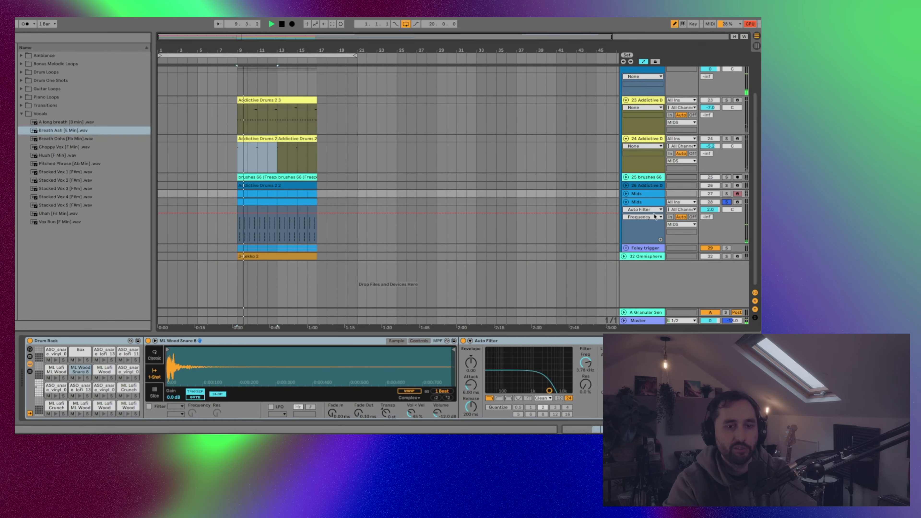
- Inspect the second Mids track's snare notes in an enlarged MIDI note grid, then return to Arrangement
{"action": "left_click", "coordinate": [248, 202]}
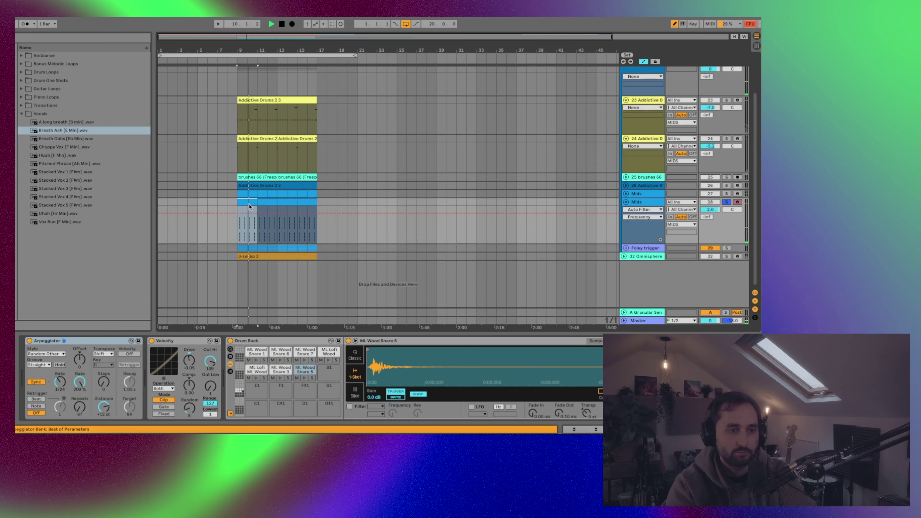
{"action": "double_click", "coordinate": [249, 203]}
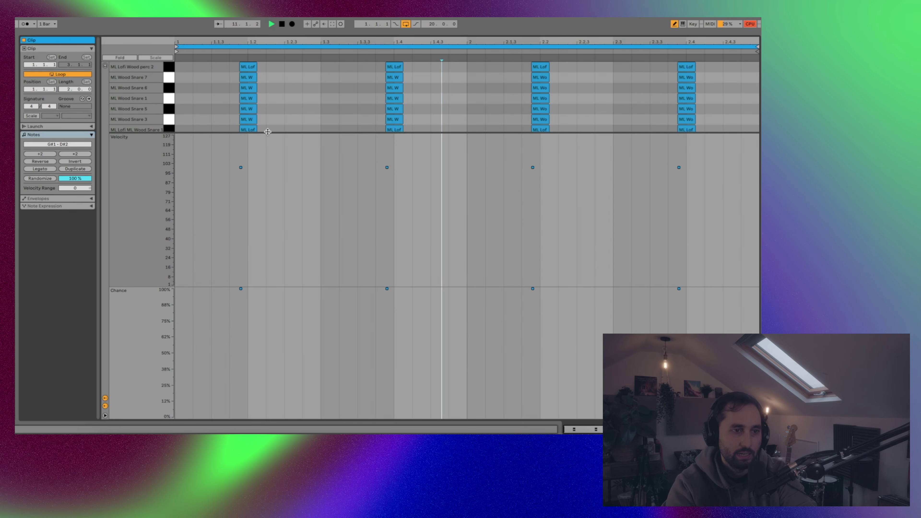
{"action": "left_click_drag", "start_coordinate": [270, 133], "coordinate": [261, 303]}
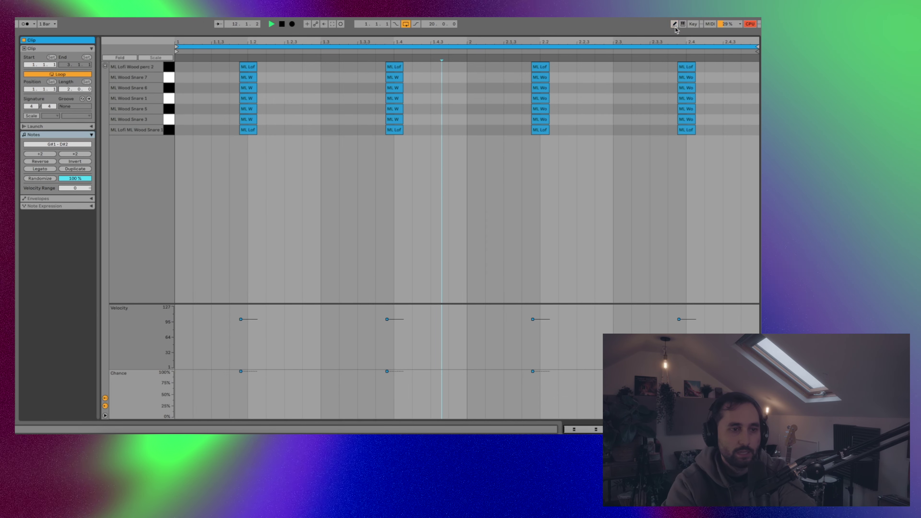
{"action": "key", "text": "shift+Tab"}
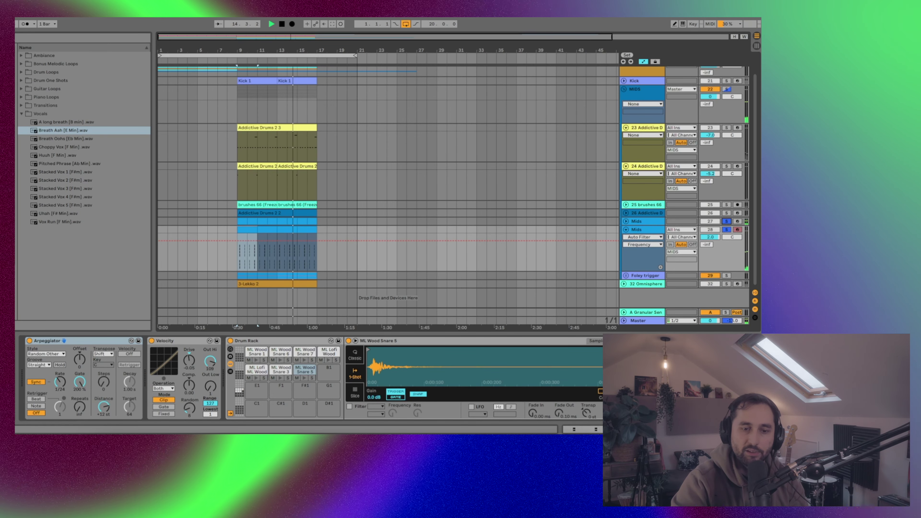
- Review the Mids chain's Filter Delay, two LFOs, Basement and two Auto Filters while playing from bar 9
{"action": "scroll", "coordinate": [312, 377], "scroll_direction": "right", "scroll_amount": 3}
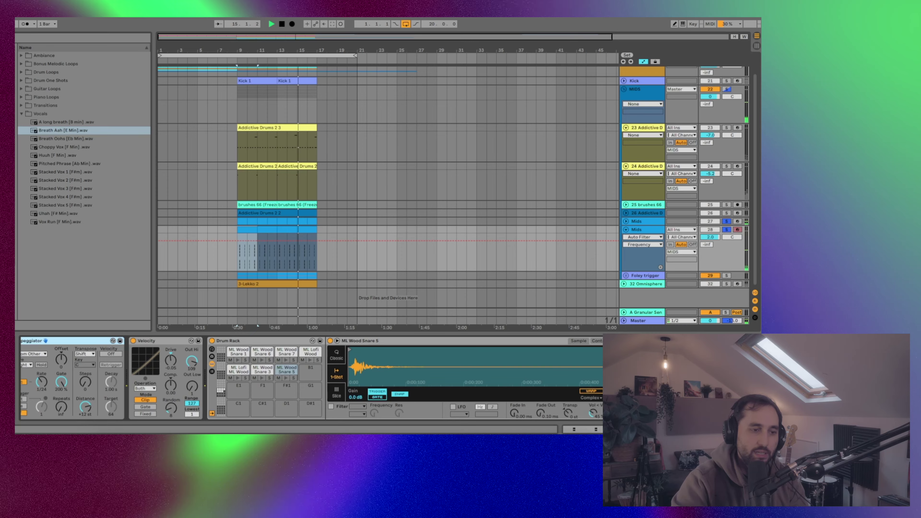
{"action": "scroll", "coordinate": [312, 377], "scroll_direction": "left", "scroll_amount": 1}
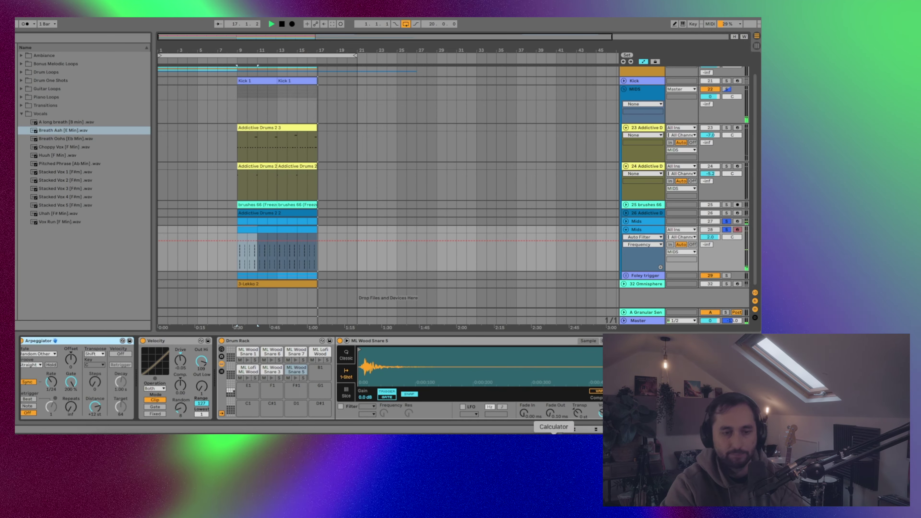
{"action": "scroll", "coordinate": [445, 368], "scroll_direction": "right", "scroll_amount": 10}
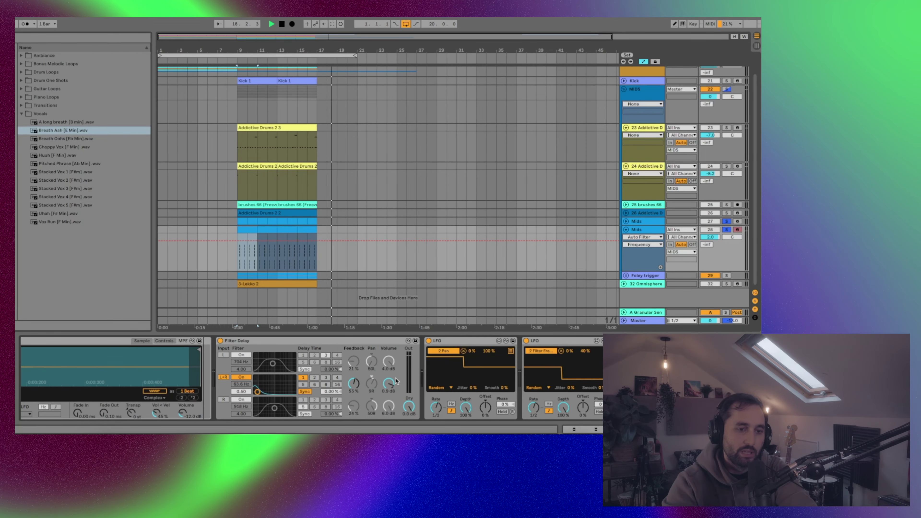
{"action": "key", "text": "space"}
{"action": "key", "text": "space"}
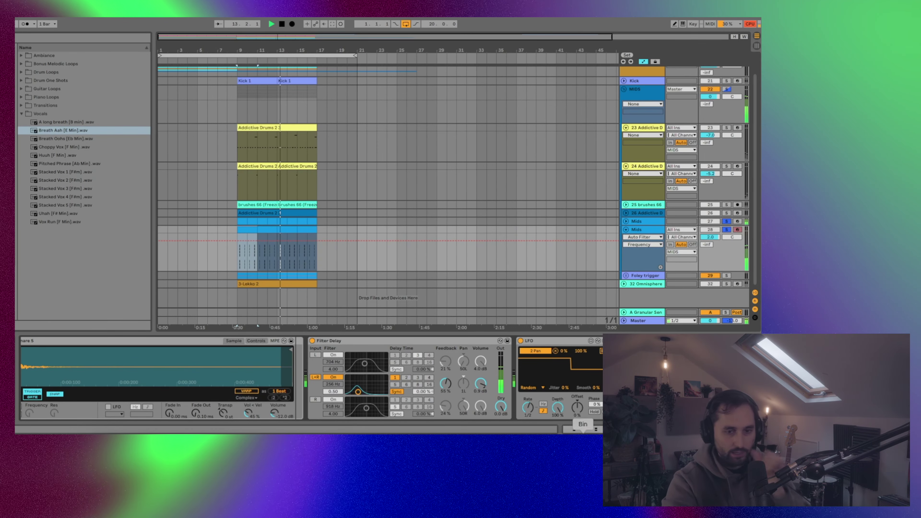
{"action": "scroll", "coordinate": [312, 379], "scroll_direction": "right", "scroll_amount": 5}
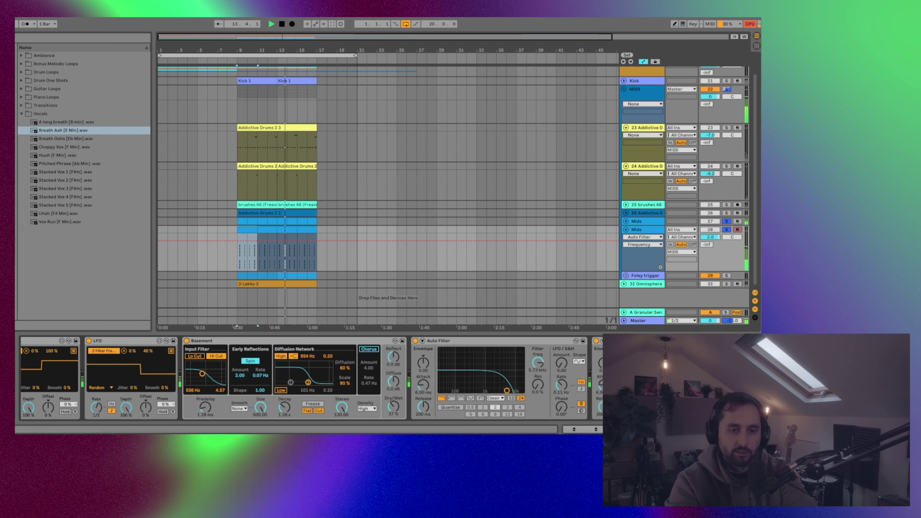
{"action": "scroll", "coordinate": [312, 379], "scroll_direction": "right", "scroll_amount": 2}
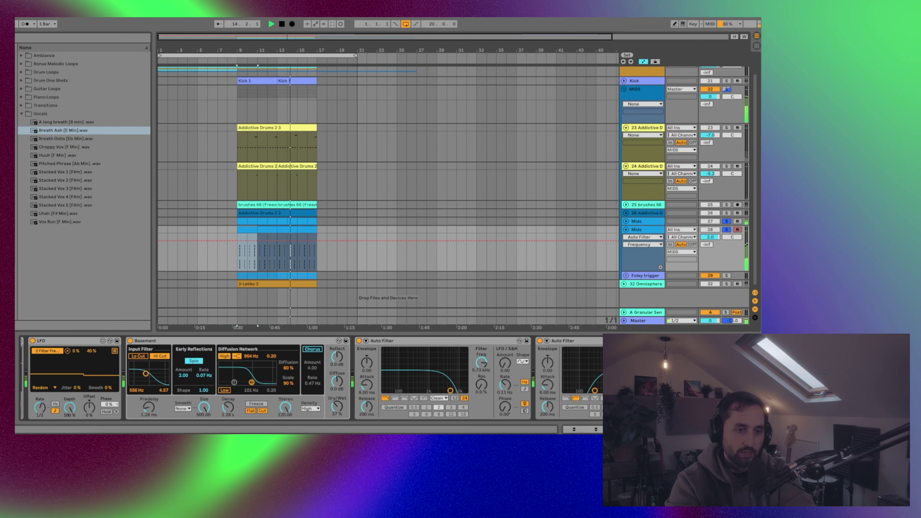
{"action": "key", "text": "space"}
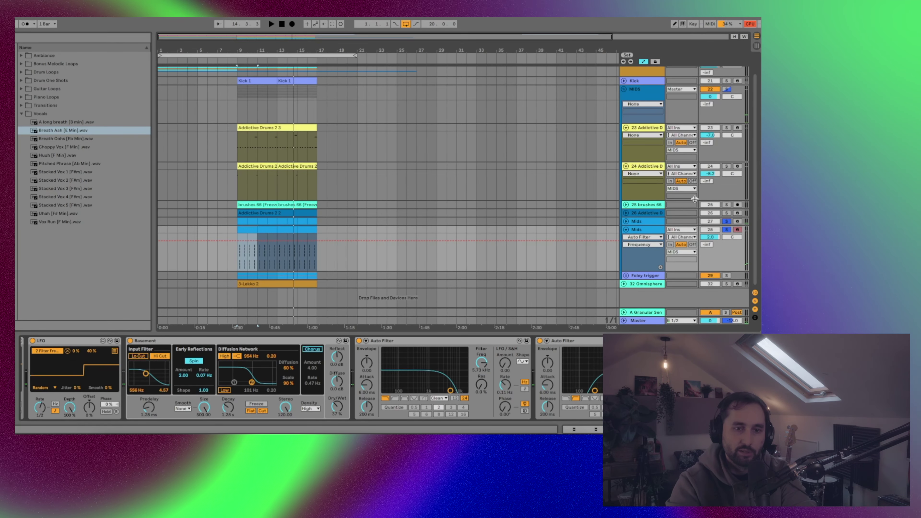
- Solo and unfold the Foley trigger group, restart playback, and show track 30's Arpeggiator and Simpler
{"action": "left_click", "coordinate": [726, 276]}
{"action": "key", "text": "space"}
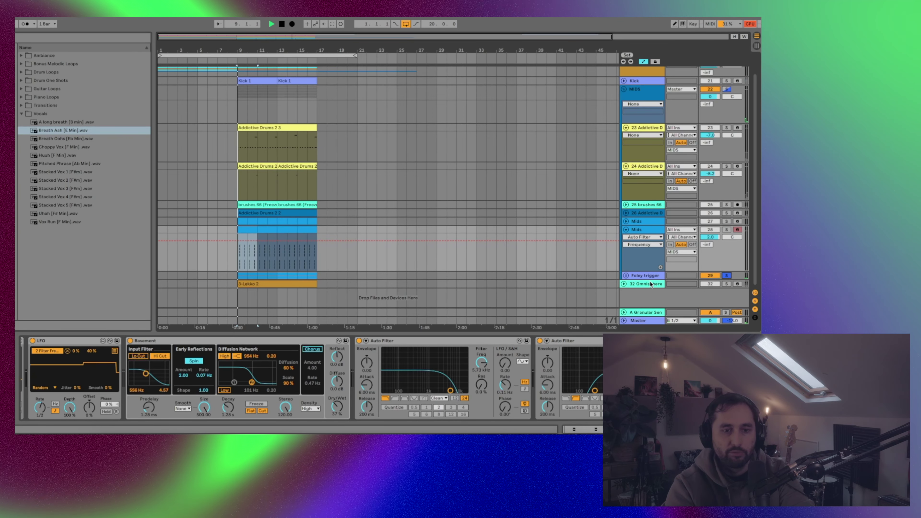
{"action": "left_click", "coordinate": [629, 277]}
{"action": "left_click", "coordinate": [626, 276]}
{"action": "scroll", "coordinate": [470, 202], "scroll_direction": "down", "scroll_amount": 3}
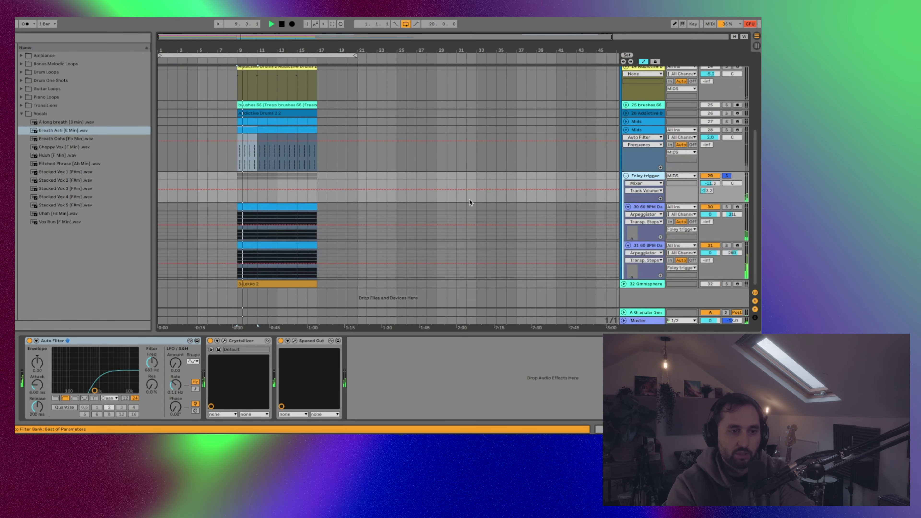
{"action": "left_click", "coordinate": [658, 208]}
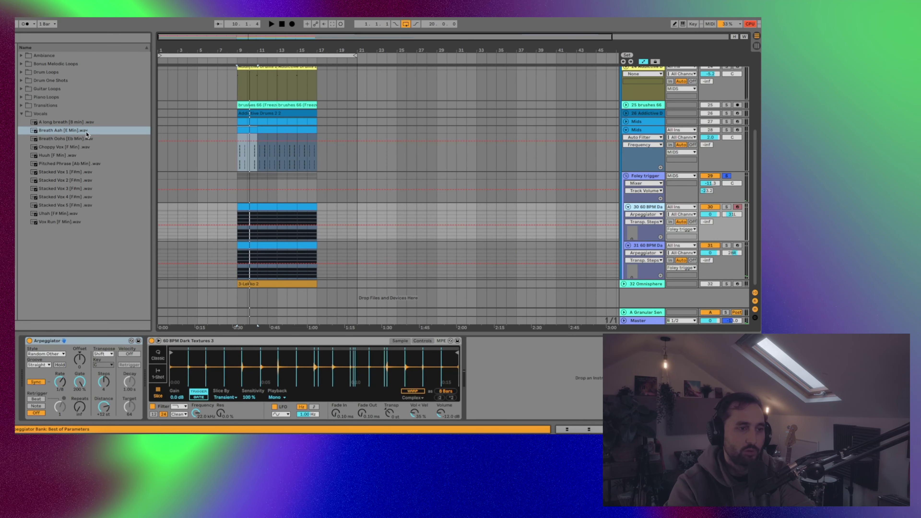
- Browse Drum Loops > Foley + Textural Loops Dark Textures samples, comparing tracks 31 and 30
{"action": "left_click", "coordinate": [27, 72]}
{"action": "key", "text": "Down"}
{"action": "key", "text": "Right"}
{"action": "key", "text": "Down"}
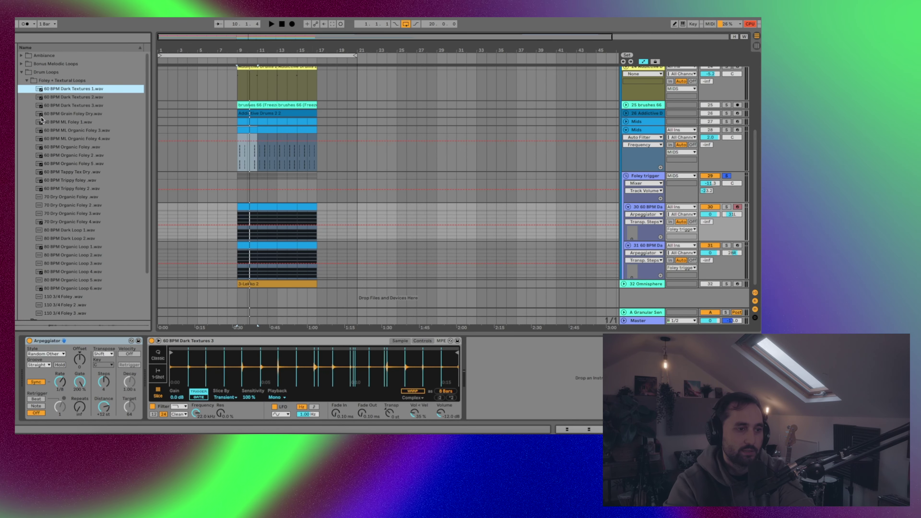
{"action": "key", "text": "Down"}
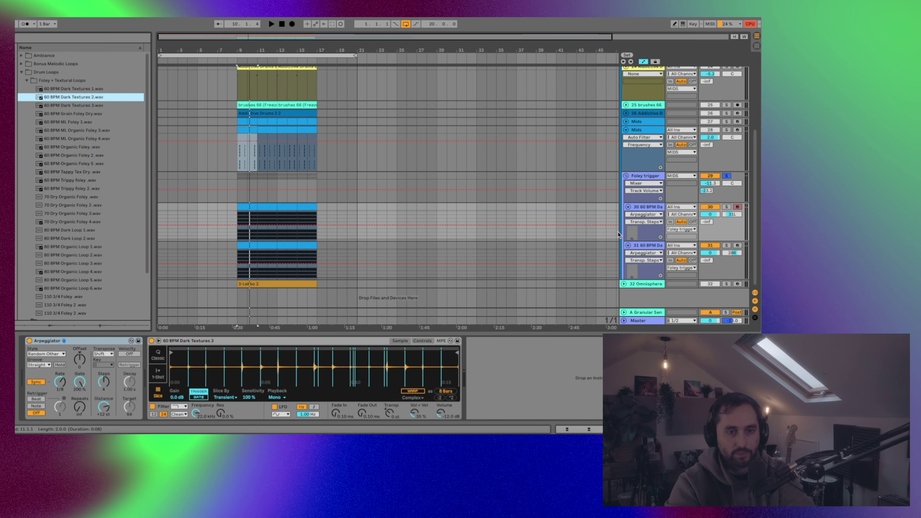
{"action": "left_click", "coordinate": [642, 244]}
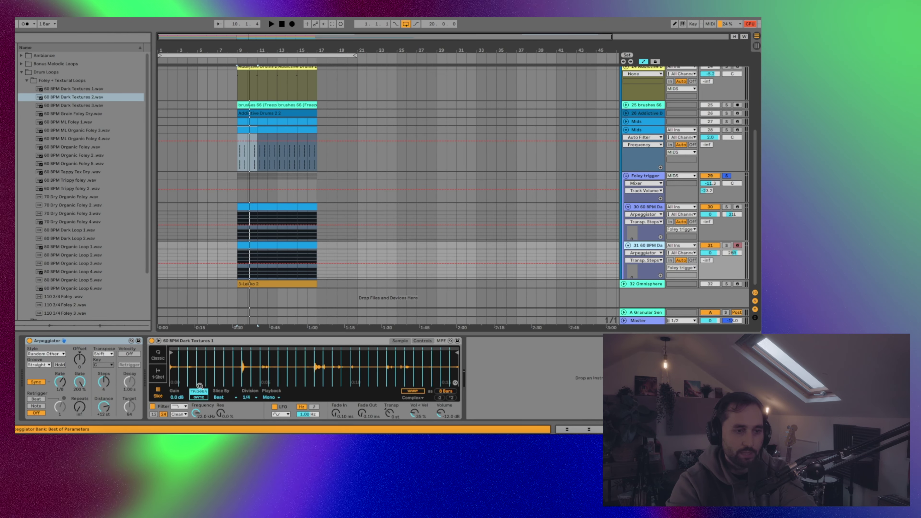
{"action": "left_click", "coordinate": [639, 207]}
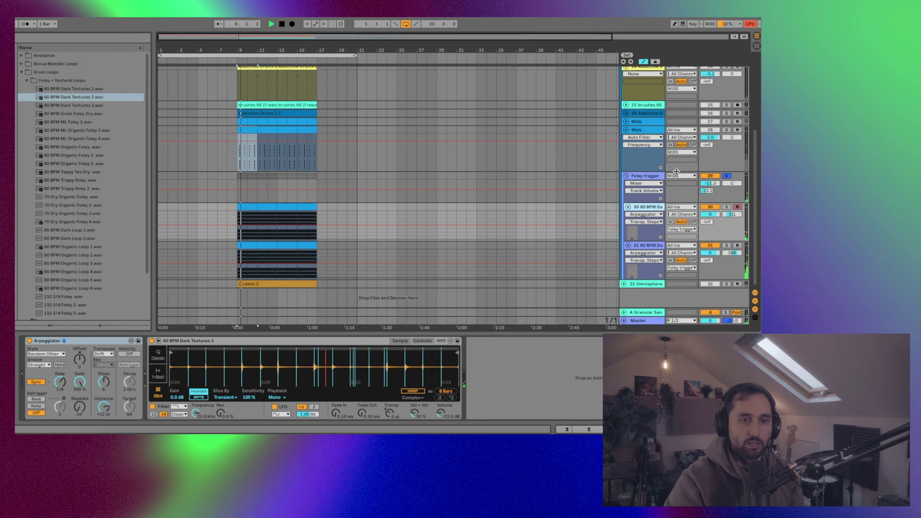
- Check the Foley trigger's Crystallizer plugin, then show the Addictive Drums 2 3 clip's device chain on track 23
{"action": "left_click", "coordinate": [633, 175]}
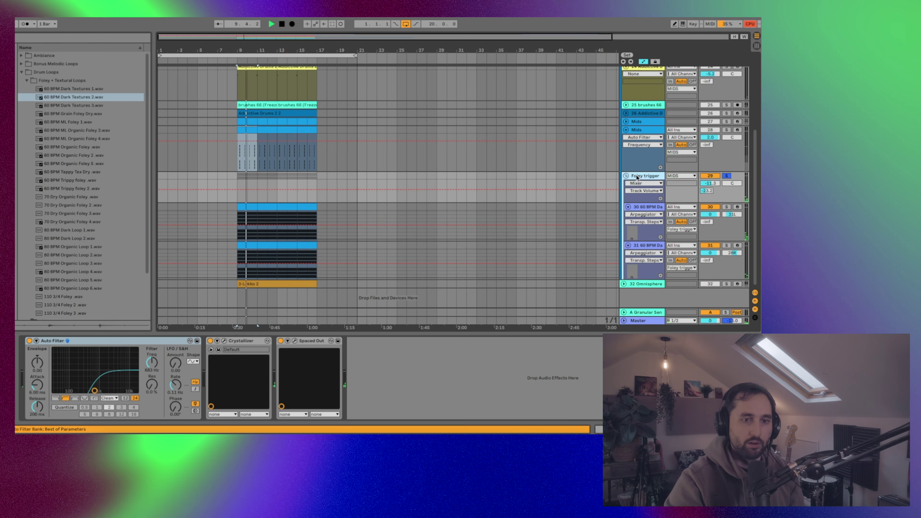
{"action": "left_click", "coordinate": [224, 341]}
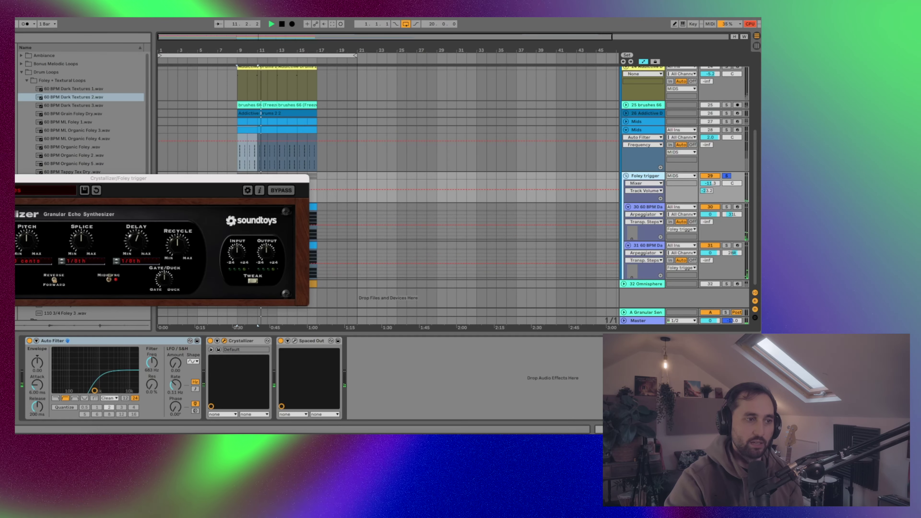
{"action": "key", "text": "super+alt+p"}
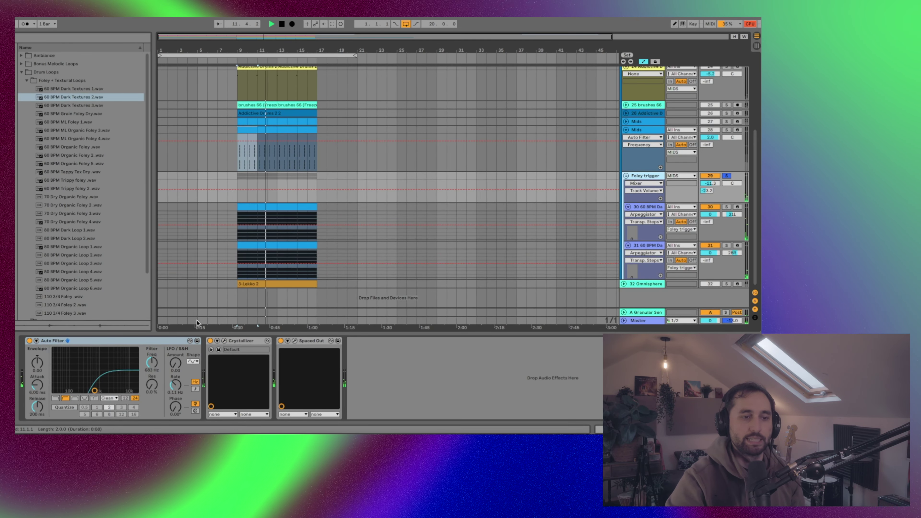
{"action": "scroll", "coordinate": [644, 254], "scroll_direction": "up", "scroll_amount": 10}
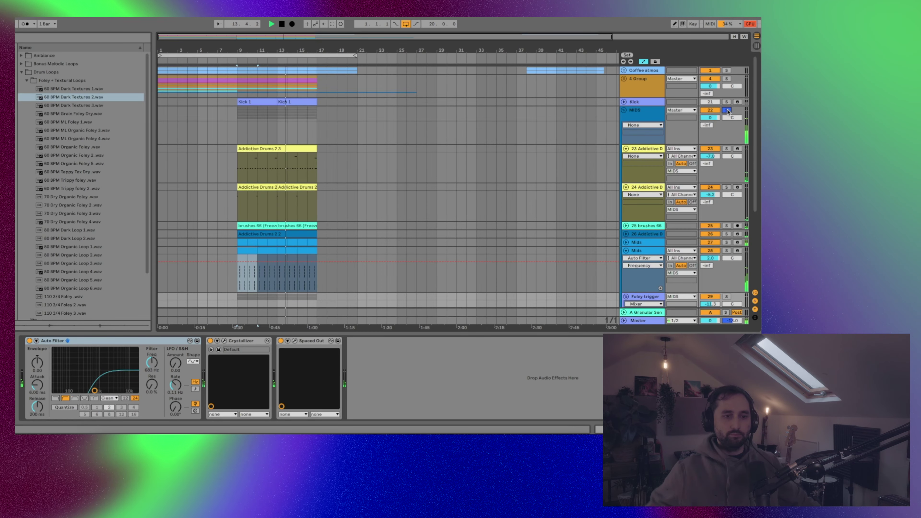
{"action": "left_click", "coordinate": [283, 155]}
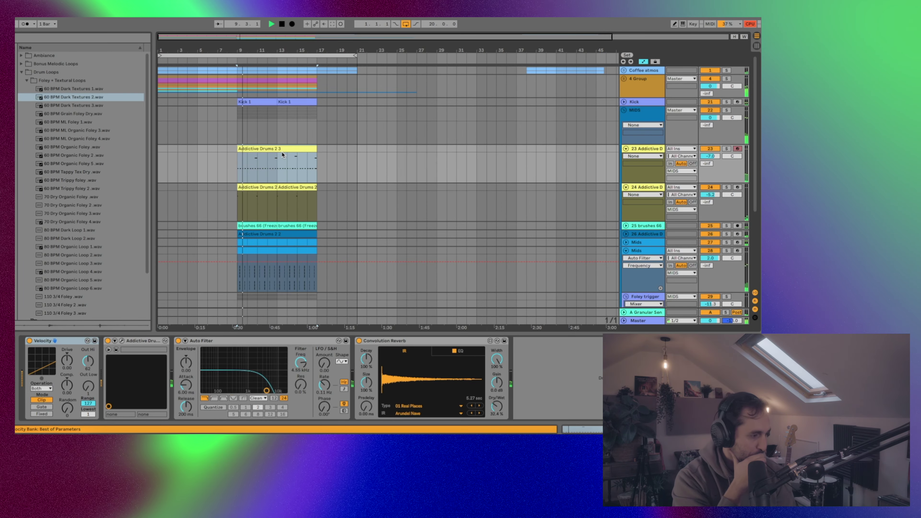